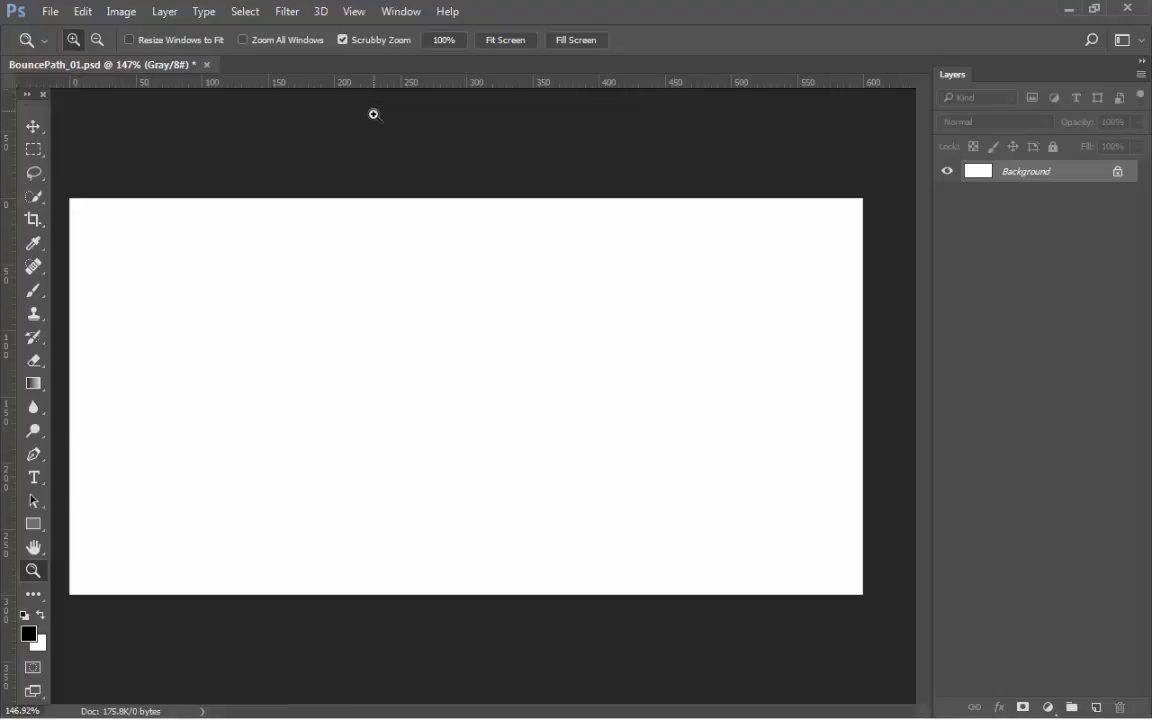
- Toggle the rulers off and on, and switch the ruler units to inches and back to pixels
{"action": "key", "text": "ctrl+r"}
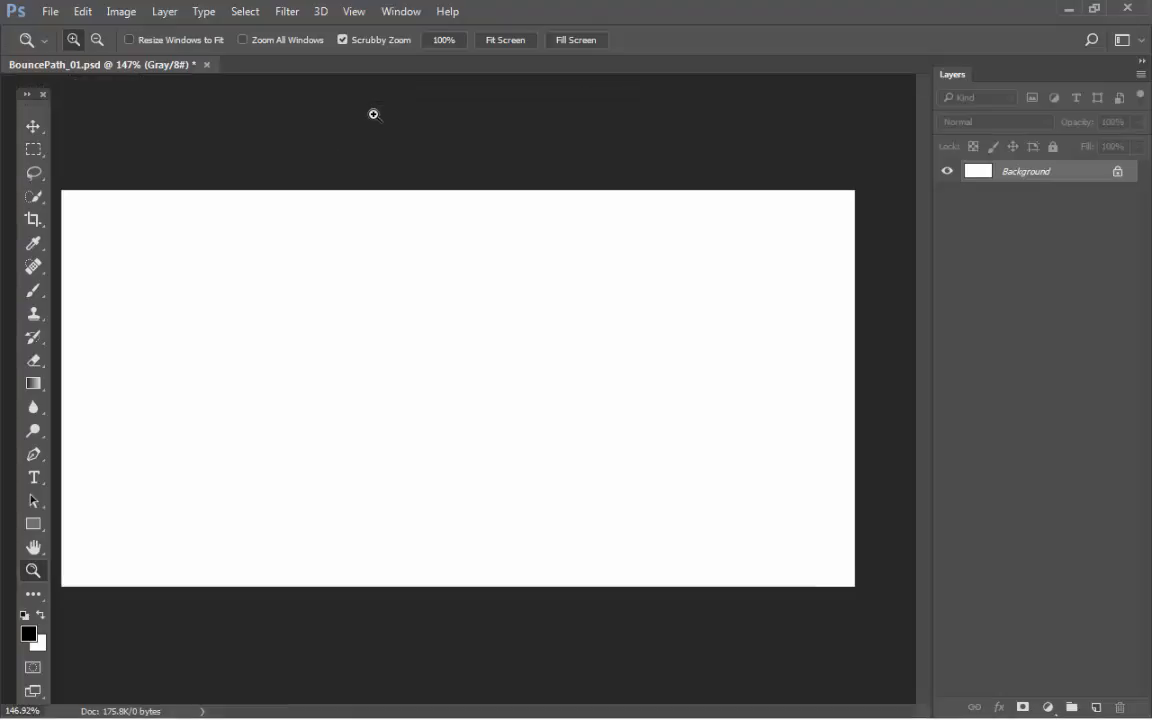
{"action": "key", "text": "ctrl+r"}
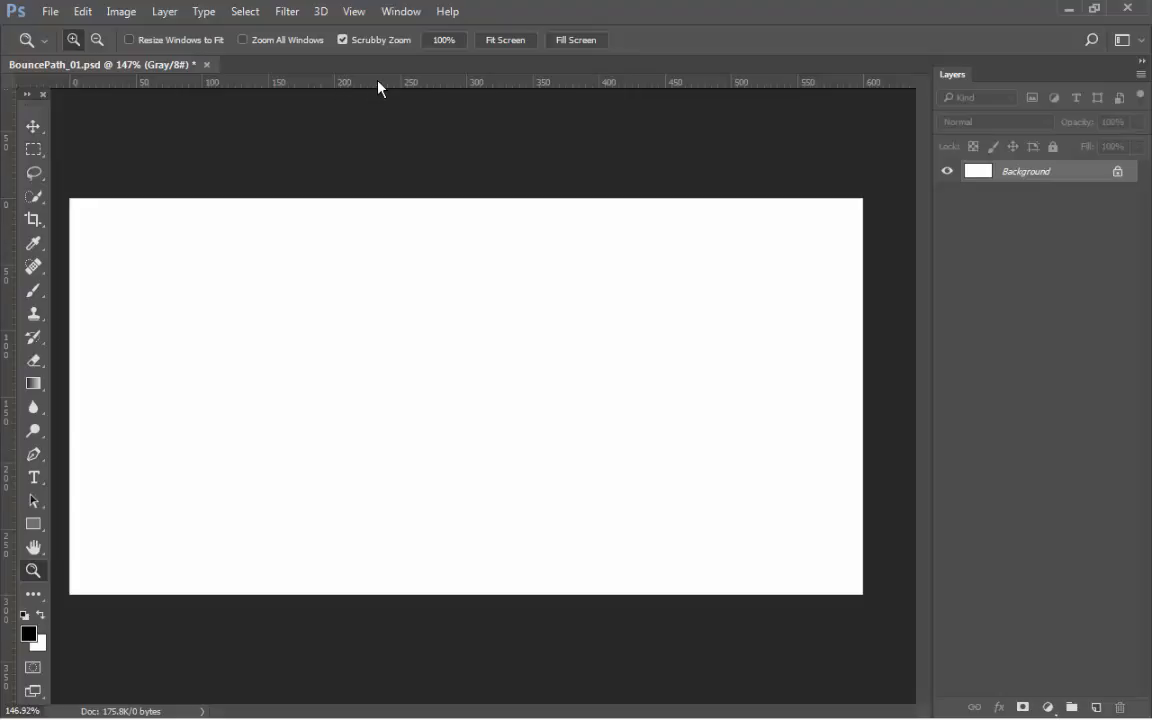
{"action": "right_click", "coordinate": [378, 87]}
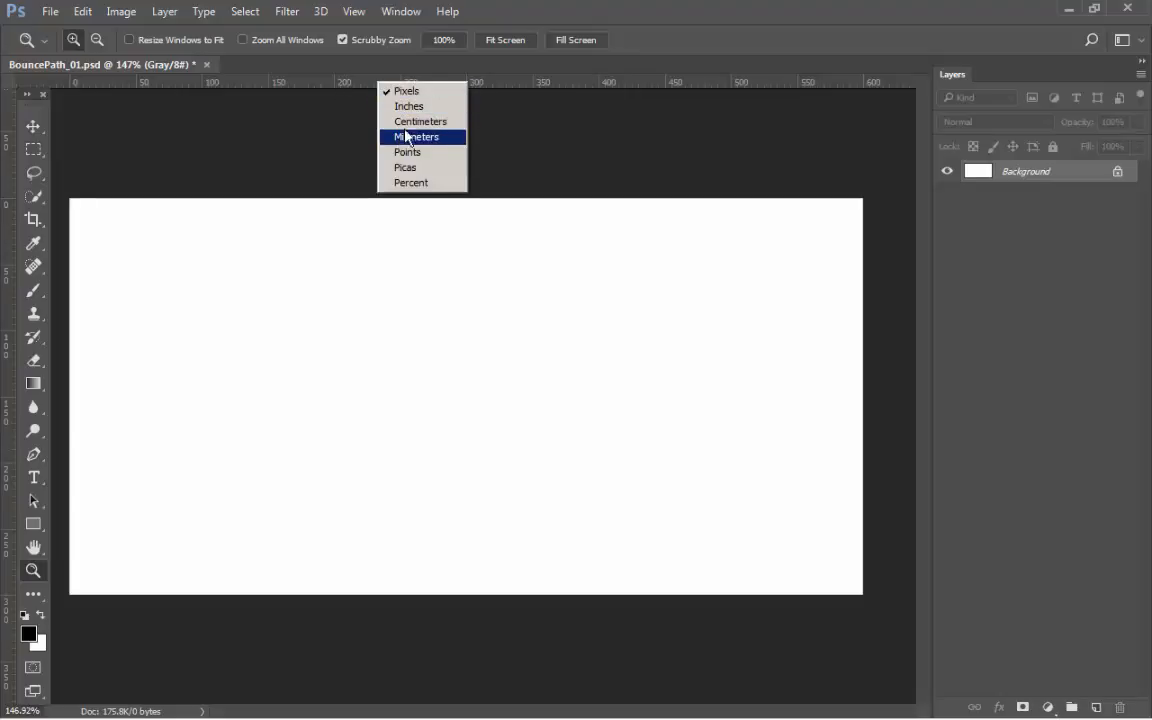
{"action": "left_click", "coordinate": [409, 106]}
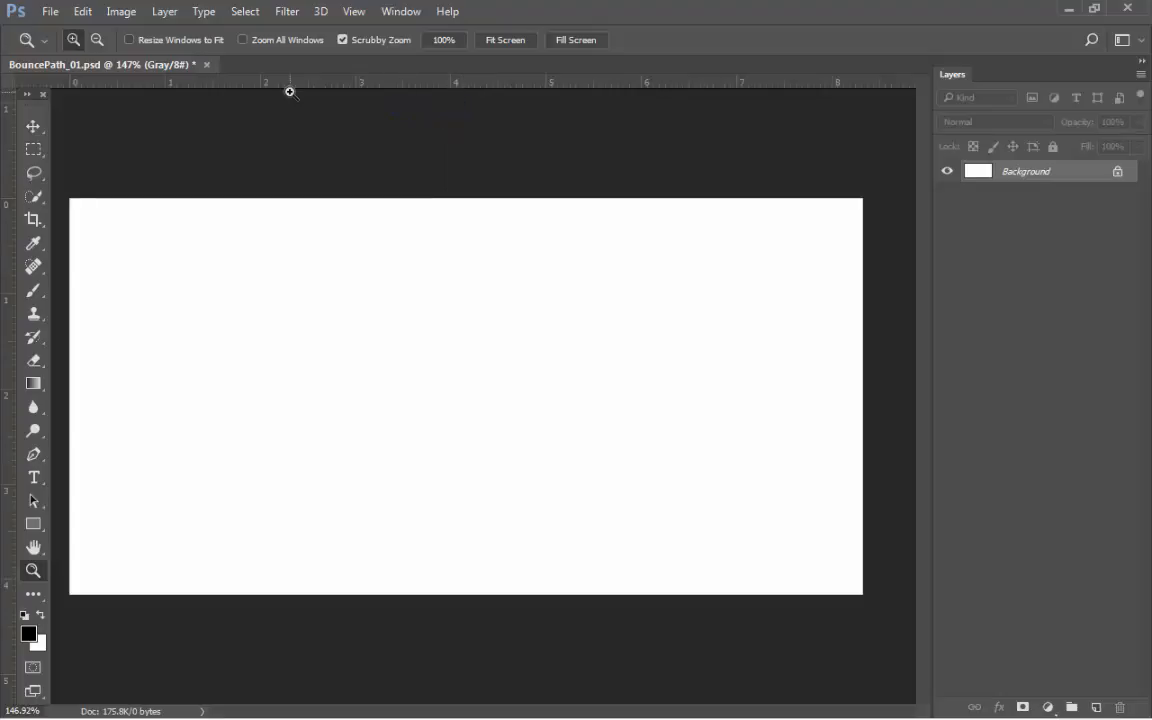
{"action": "right_click", "coordinate": [8, 200]}
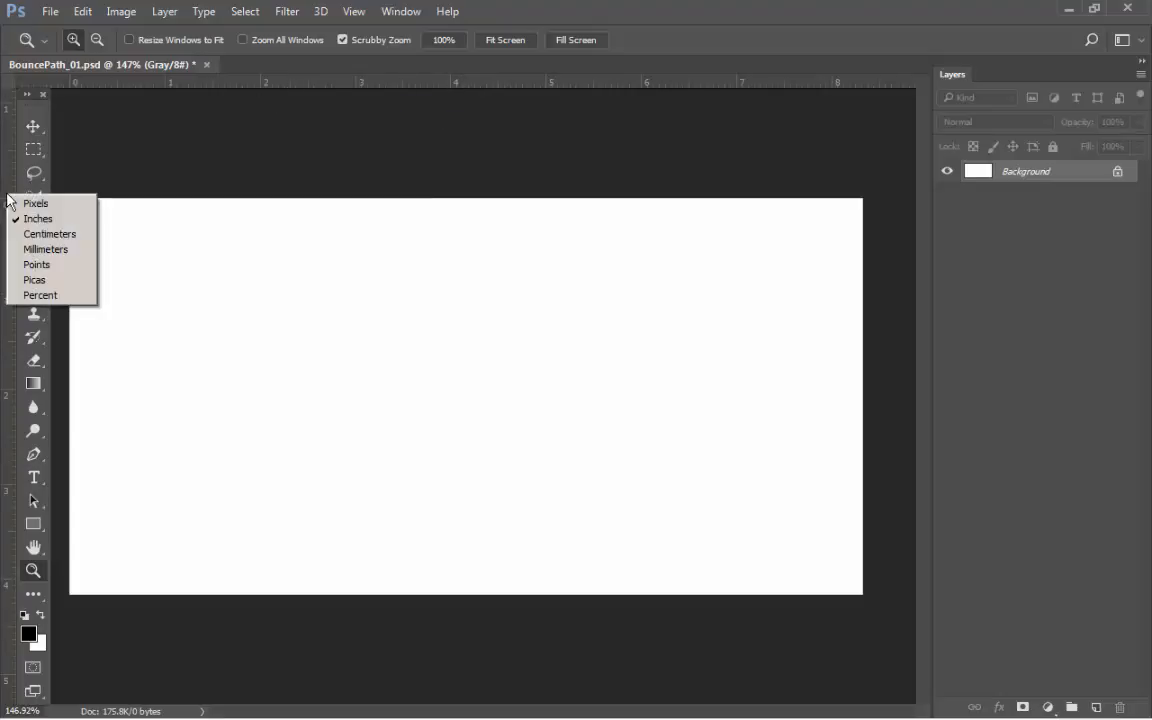
{"action": "left_click", "coordinate": [61, 204]}
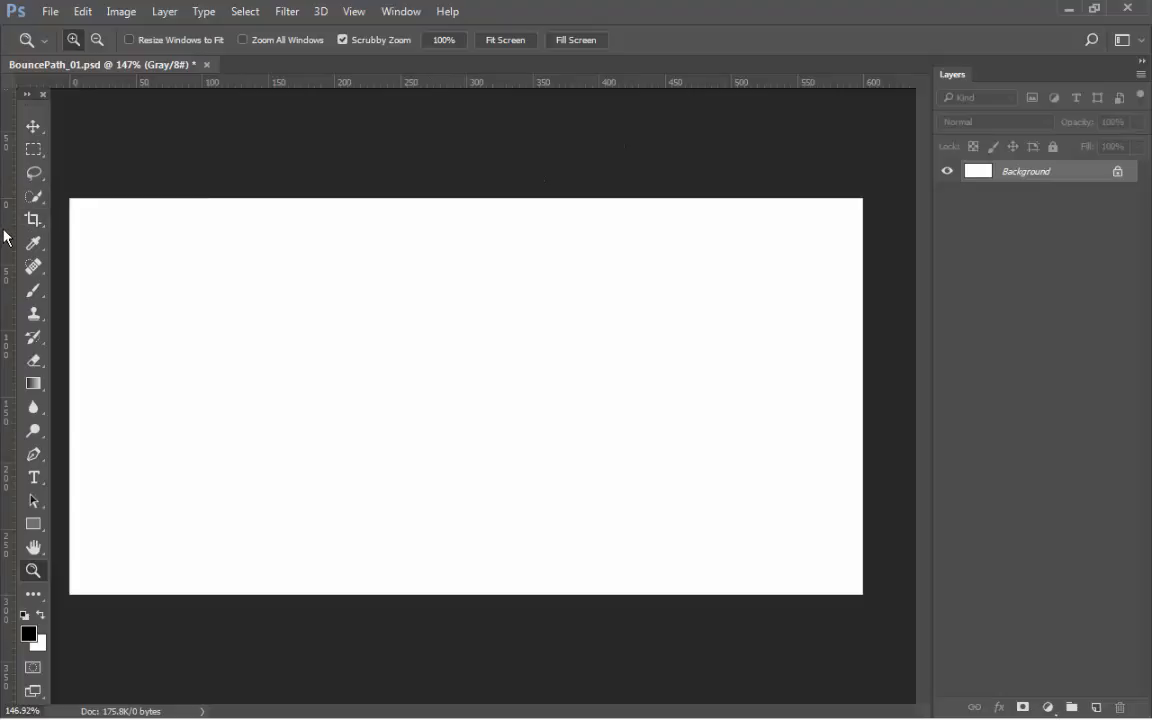
- Place vertical guides at about 300, 150 and 450 px to divide the canvas into quarters
{"action": "left_click_drag", "start_coordinate": [5, 237], "coordinate": [466, 130]}
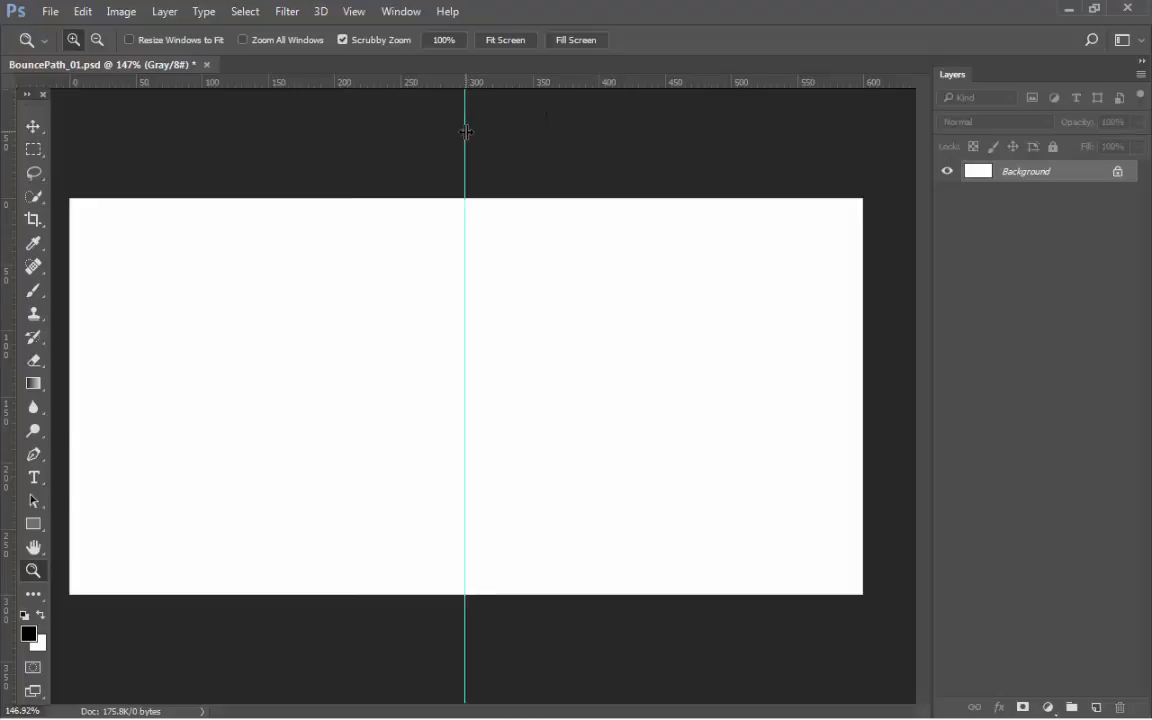
{"action": "left_click_drag", "start_coordinate": [5, 255], "coordinate": [266, 136]}
{"action": "left_click_drag", "start_coordinate": [10, 218], "coordinate": [665, 112]}
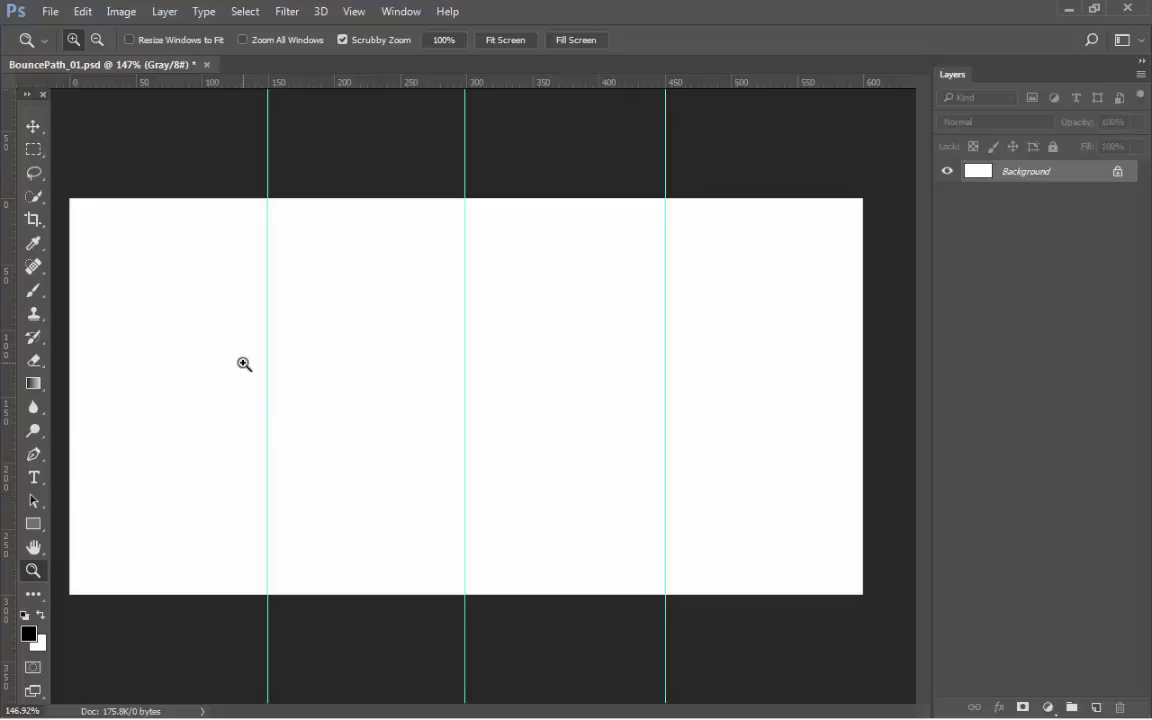
- Add vertical guides at about 75, 225, 375 and 525 px, halfway between the quarter divisions
{"action": "left_click_drag", "start_coordinate": [12, 284], "coordinate": [167, 131]}
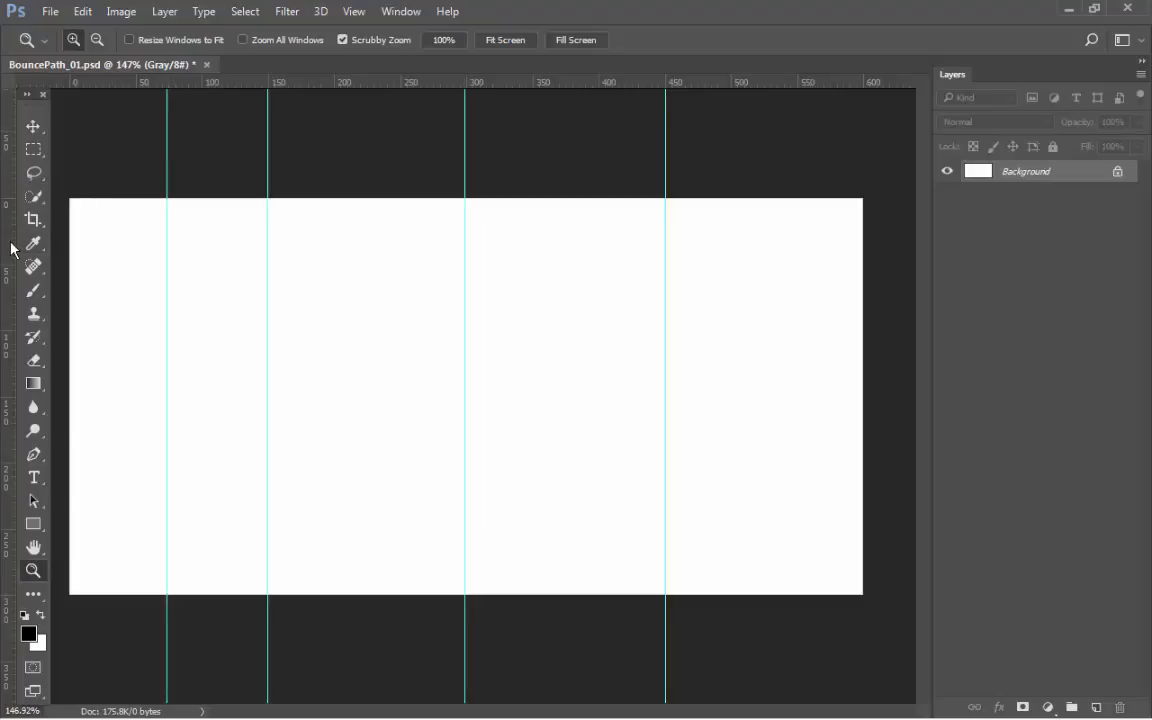
{"action": "left_click_drag", "start_coordinate": [12, 248], "coordinate": [367, 167]}
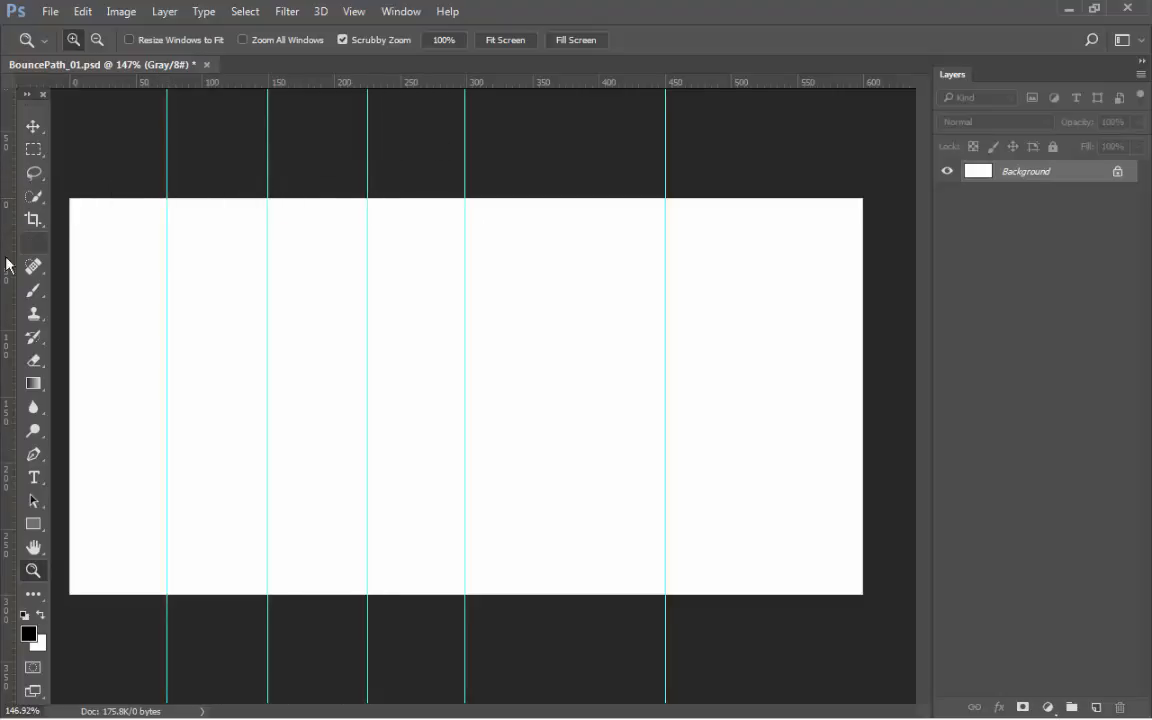
{"action": "left_click_drag", "start_coordinate": [8, 240], "coordinate": [567, 151]}
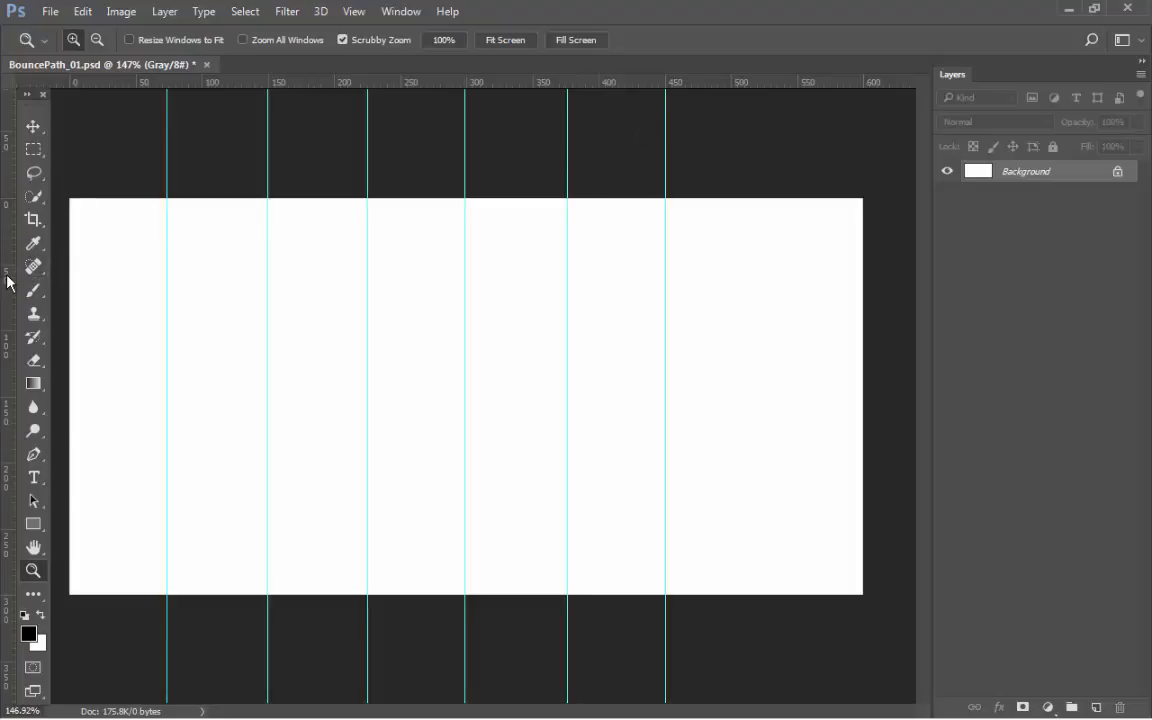
{"action": "left_click_drag", "start_coordinate": [10, 252], "coordinate": [764, 147]}
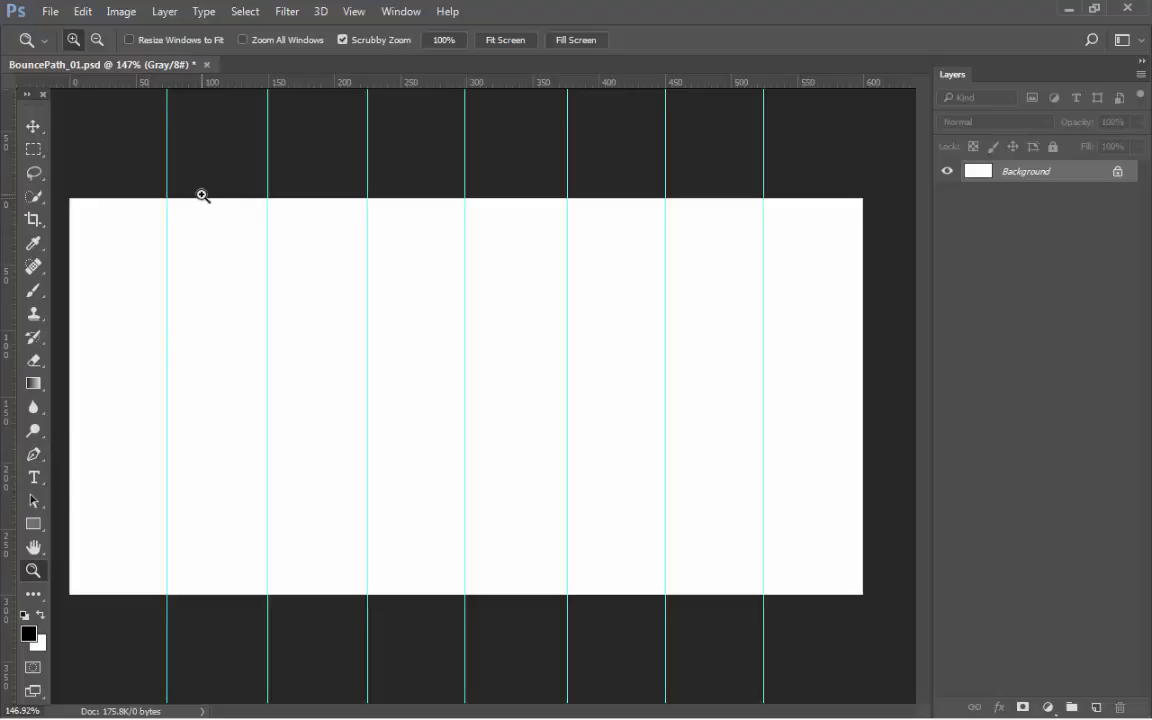
- Start a Pen tool path at the canvas's left edge about 50 px down, curving to the bottom edge on the 75 px guide
{"action": "key", "text": "p"}
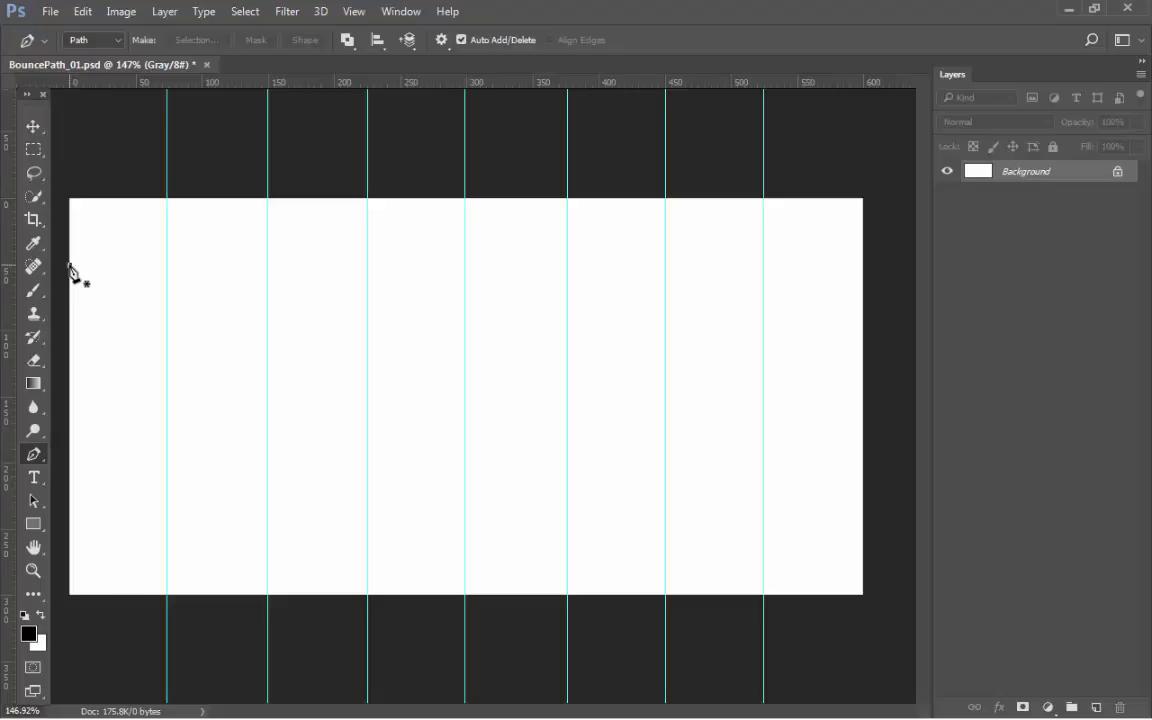
{"action": "left_click_drag", "start_coordinate": [69, 265], "coordinate": [138, 266]}
{"action": "left_click_drag", "start_coordinate": [138, 266], "coordinate": [142, 266]}
{"action": "left_click_drag", "start_coordinate": [135, 265], "coordinate": [138, 265]}
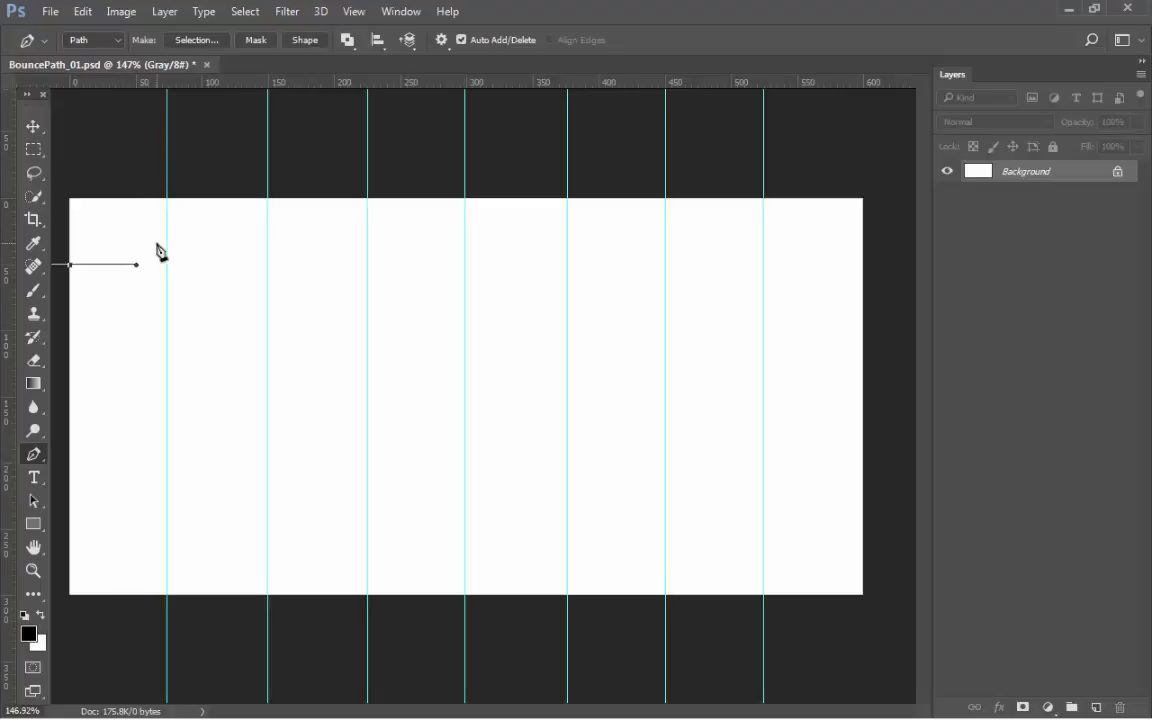
{"action": "left_click", "coordinate": [166, 594]}
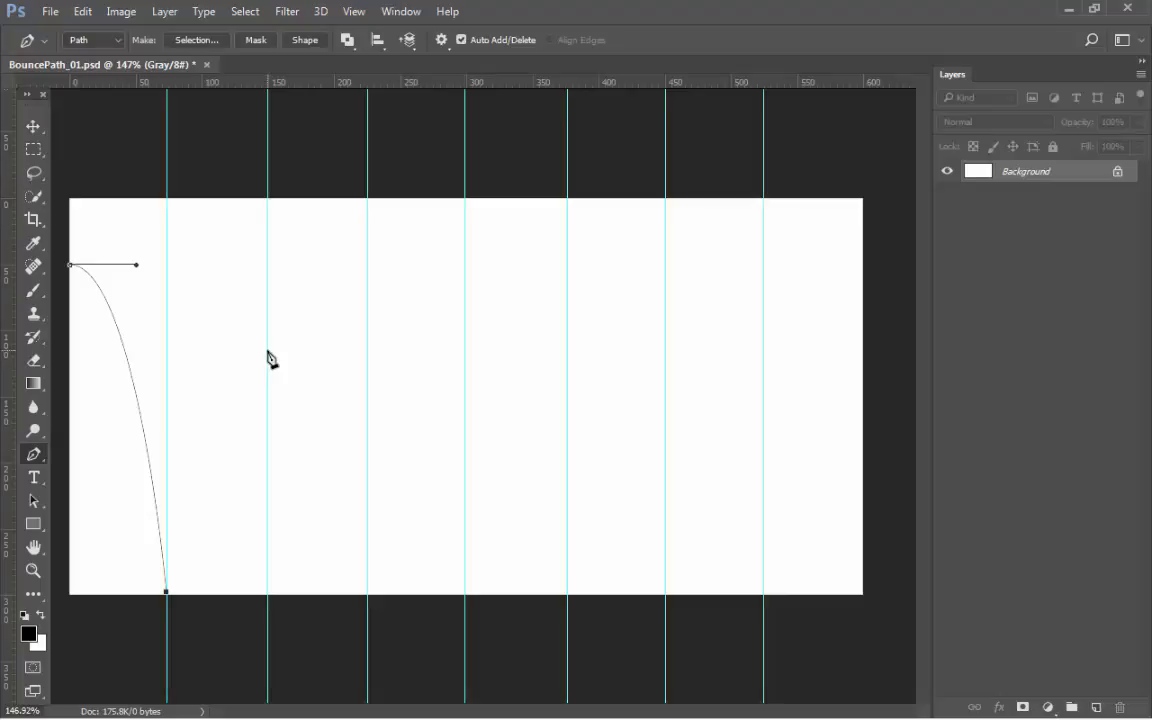
- Continue the path with two shrinking arcs peaking on the 150 and 300 px guides and landing at the canvas bottom on the 225 and 375 px guides
{"action": "left_click_drag", "start_coordinate": [268, 350], "coordinate": [322, 362]}
{"action": "left_click_drag", "start_coordinate": [328, 357], "coordinate": [333, 359]}
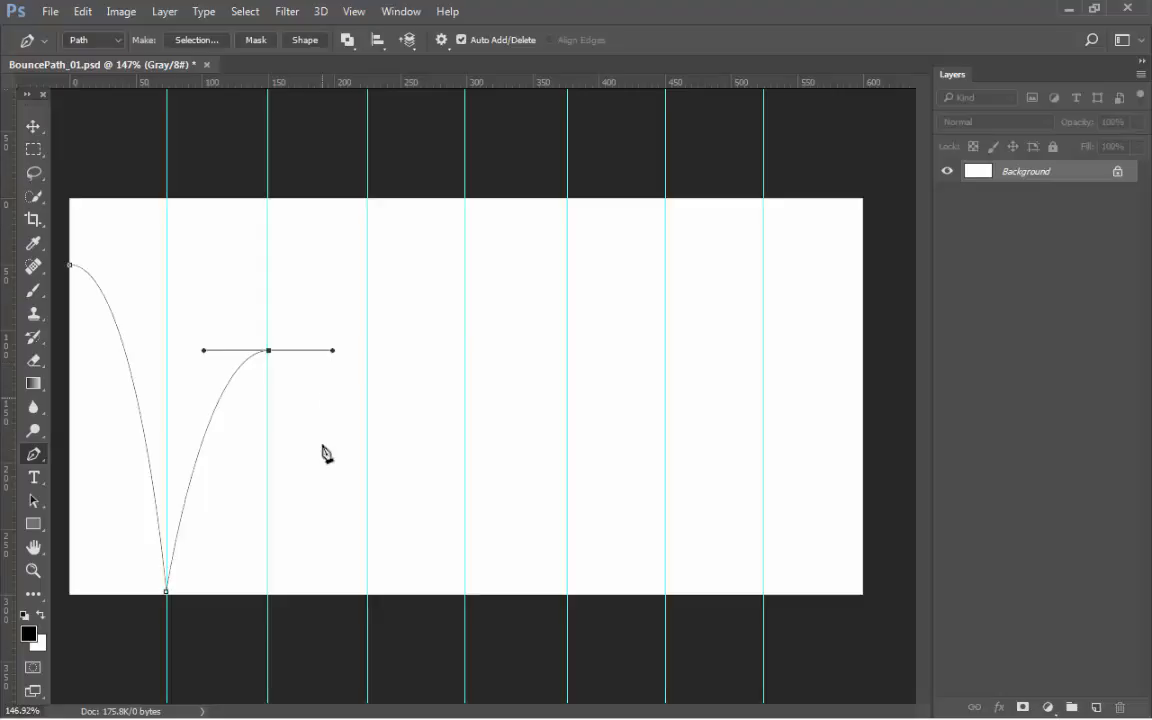
{"action": "left_click", "coordinate": [367, 595]}
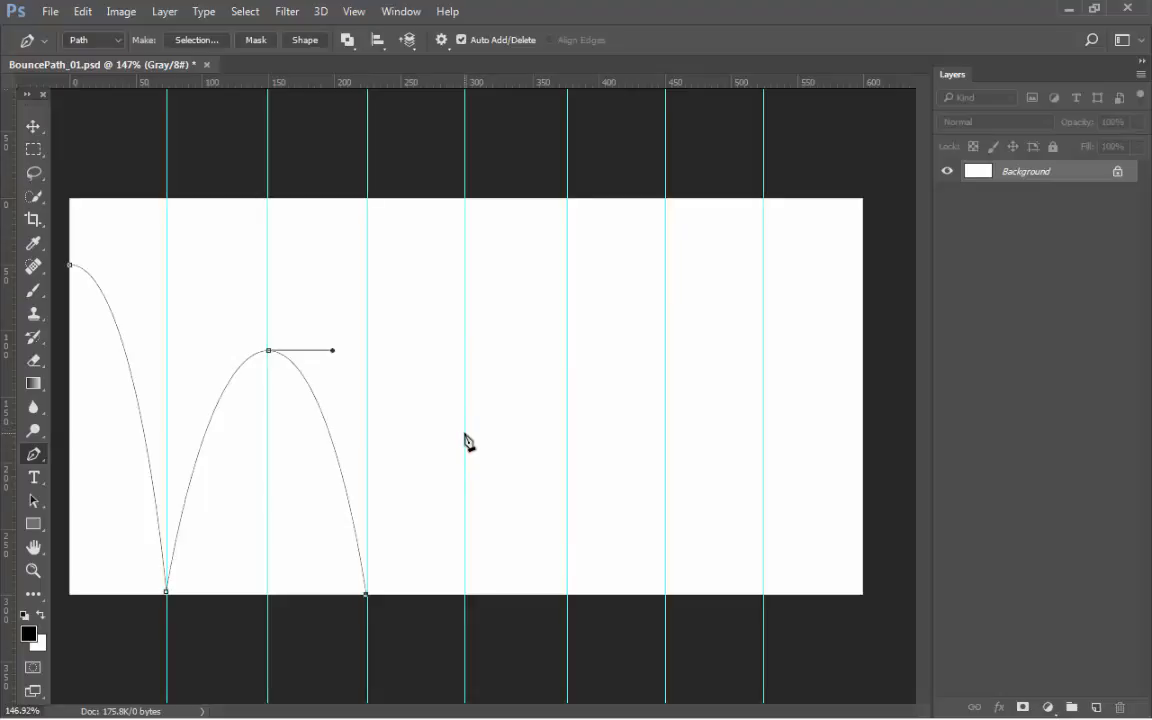
{"action": "left_click_drag", "start_coordinate": [465, 434], "coordinate": [534, 436]}
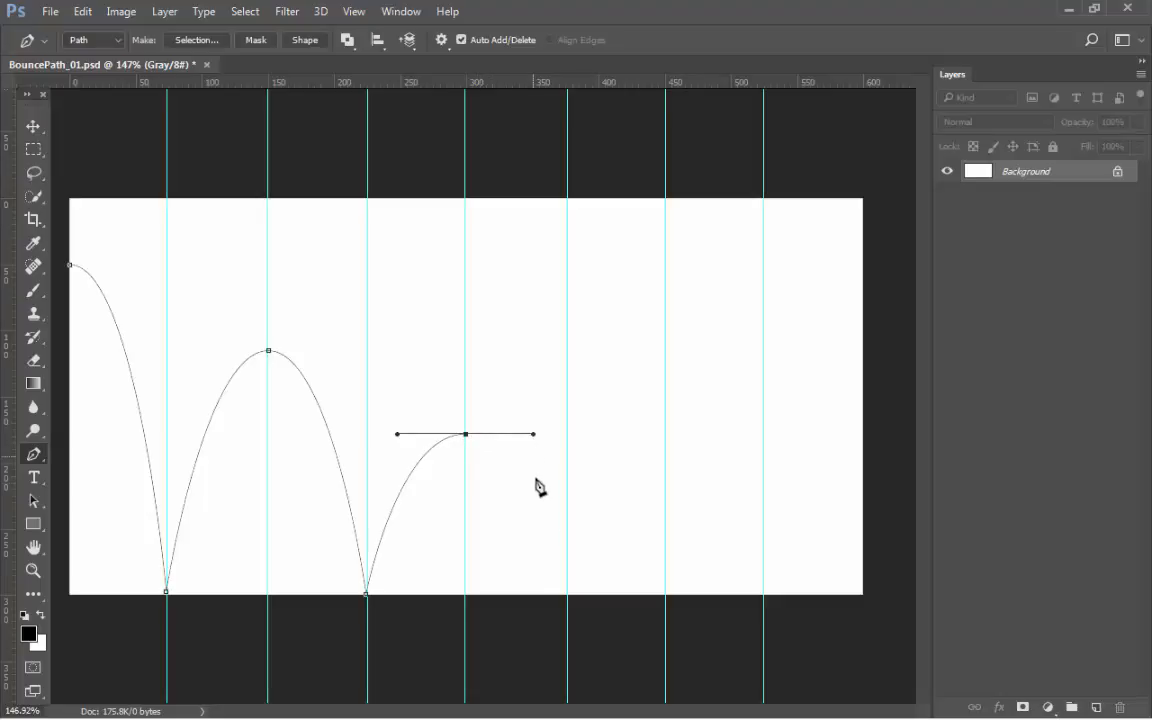
{"action": "left_click", "coordinate": [567, 595]}
- Finish the path with a low arc peaking on the 450 px guide, landing on the 525 px guide and running flat past the canvas's right edge
{"action": "left_click_drag", "start_coordinate": [666, 542], "coordinate": [736, 541]}
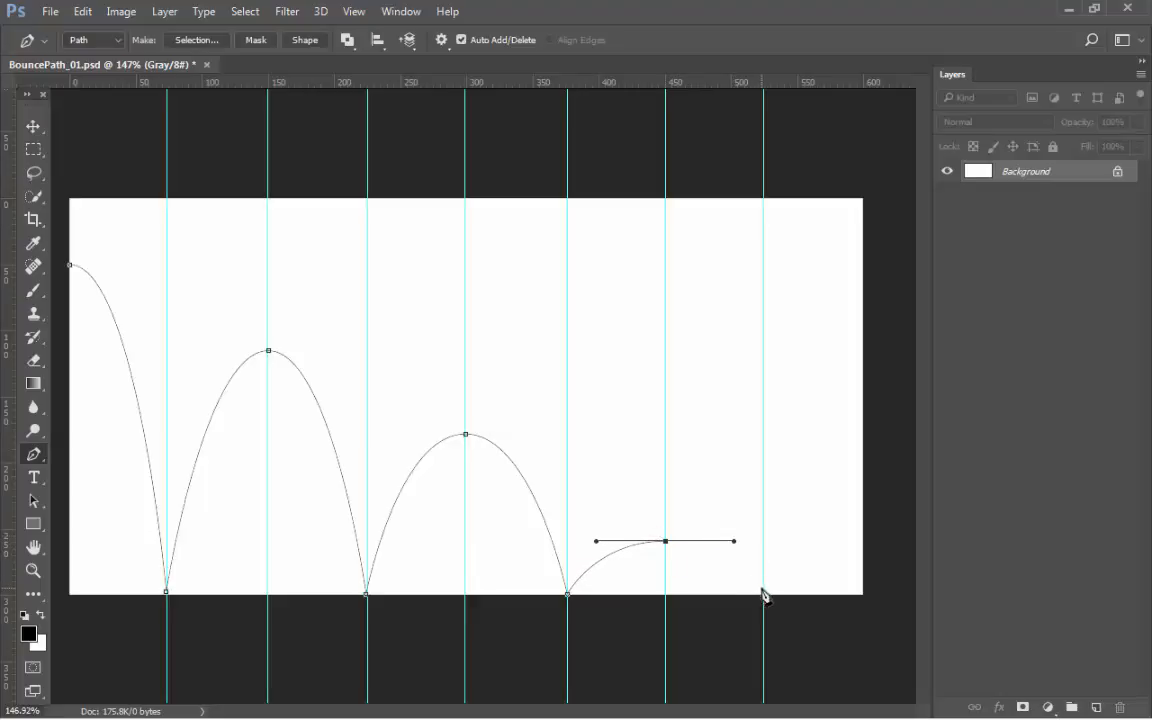
{"action": "left_click", "coordinate": [763, 592]}
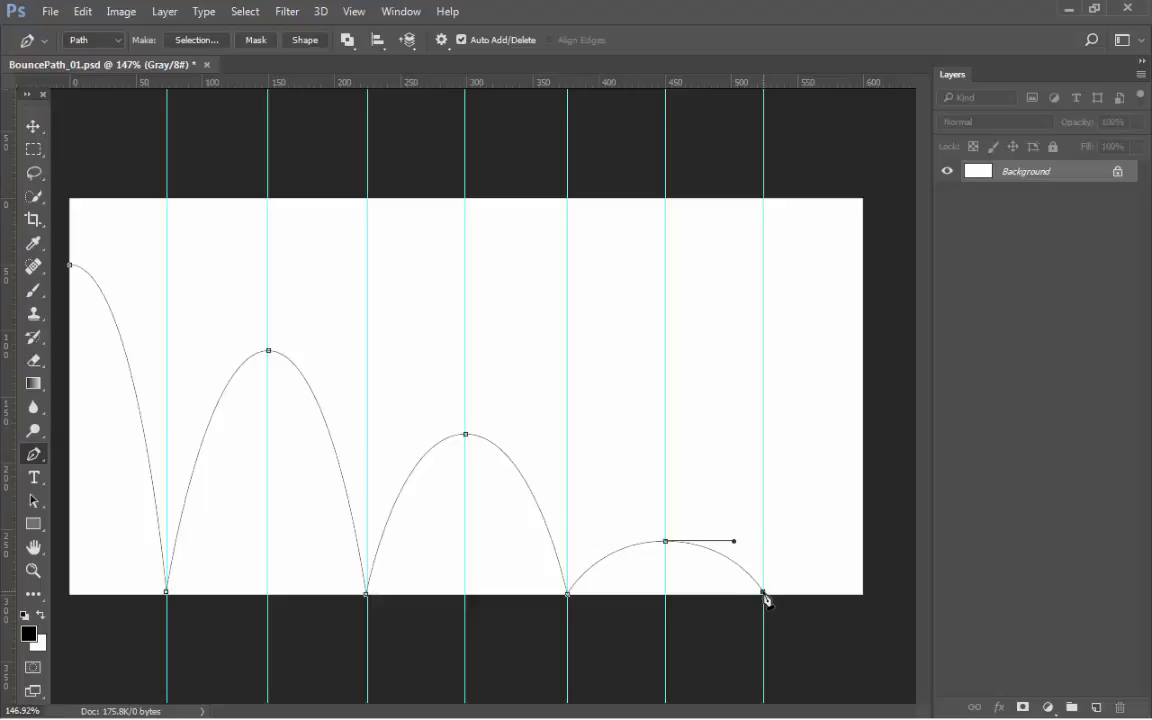
{"action": "left_click", "coordinate": [872, 593]}
{"action": "key", "text": "Return"}
- Create a new layer above the background and name it BouncePath
{"action": "left_click", "coordinate": [1097, 709]}
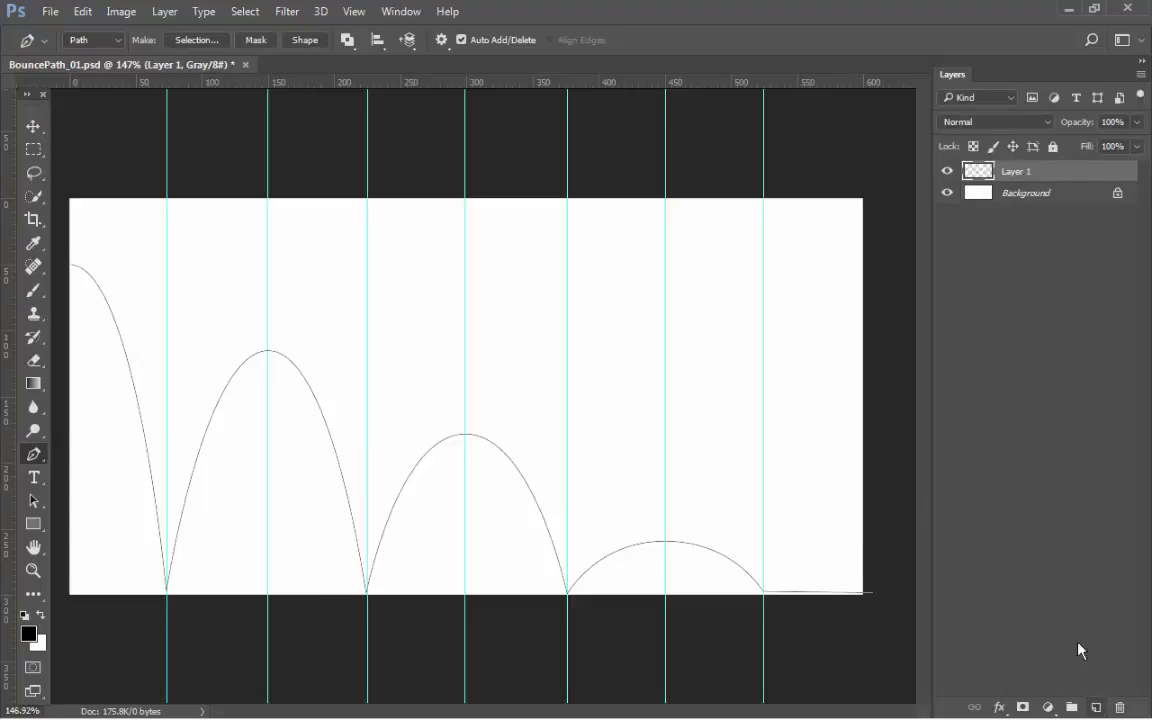
{"action": "double_click", "coordinate": [1018, 171]}
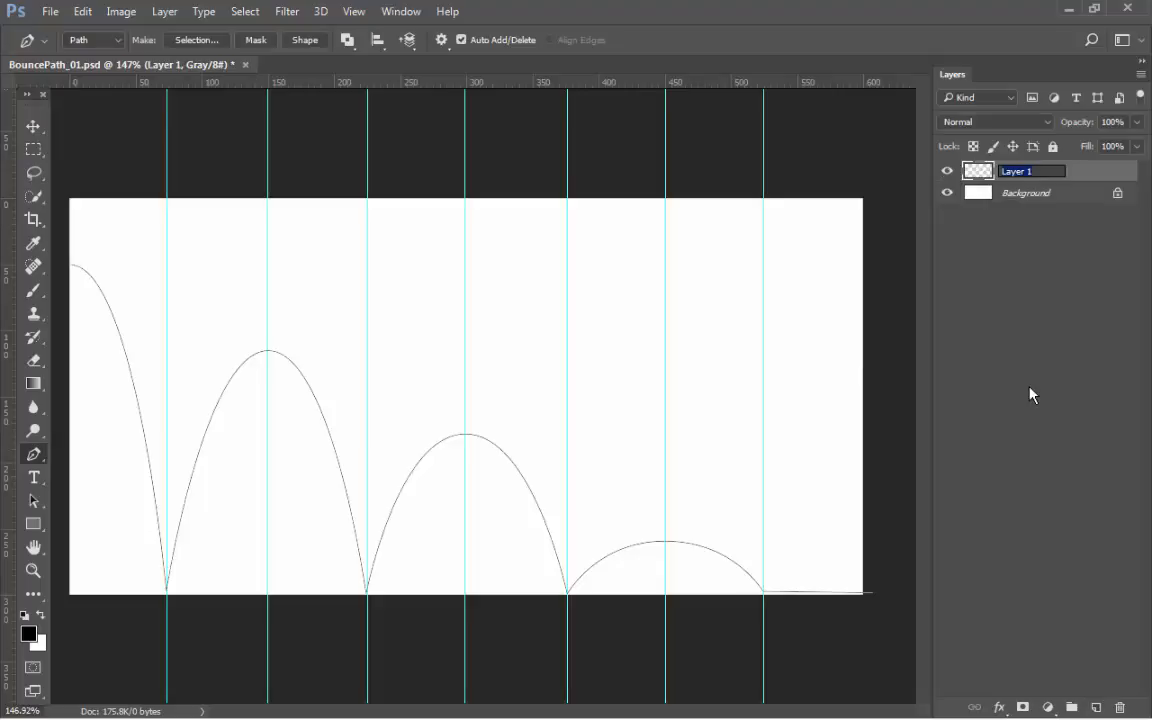
{"action": "type", "text": "BouncePath"}
{"action": "key", "text": "Return"}
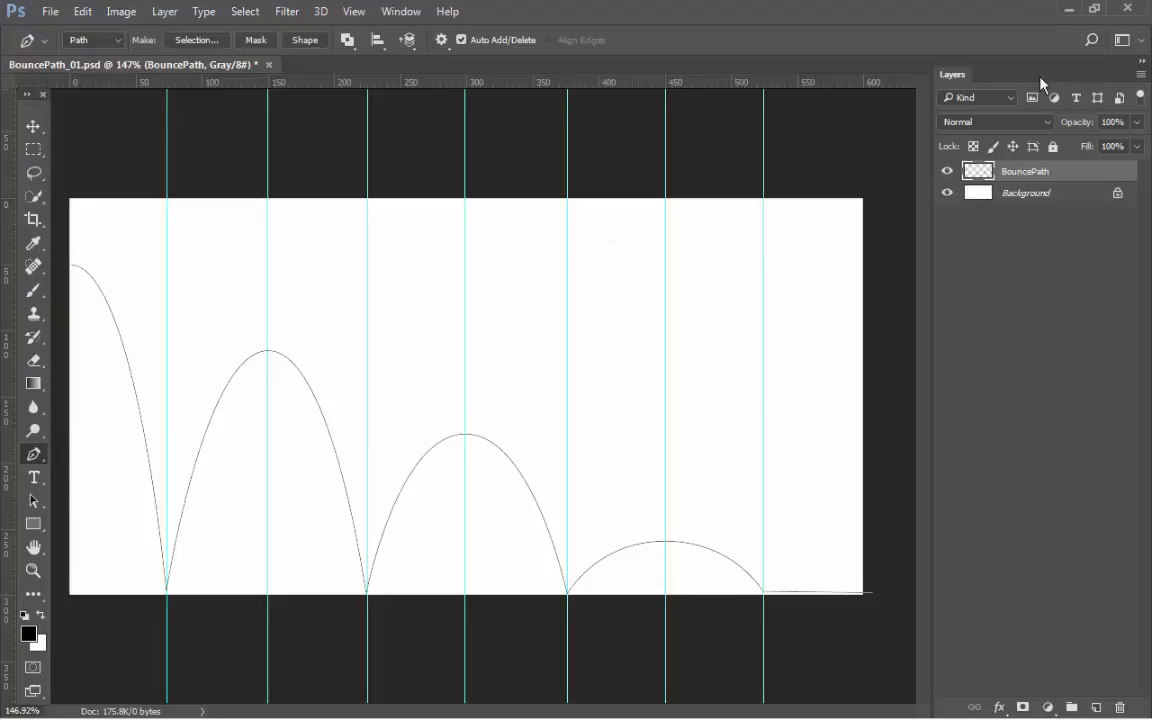
- Show the Paths panel and dock it in the same group as Layers
{"action": "left_click", "coordinate": [402, 11]}
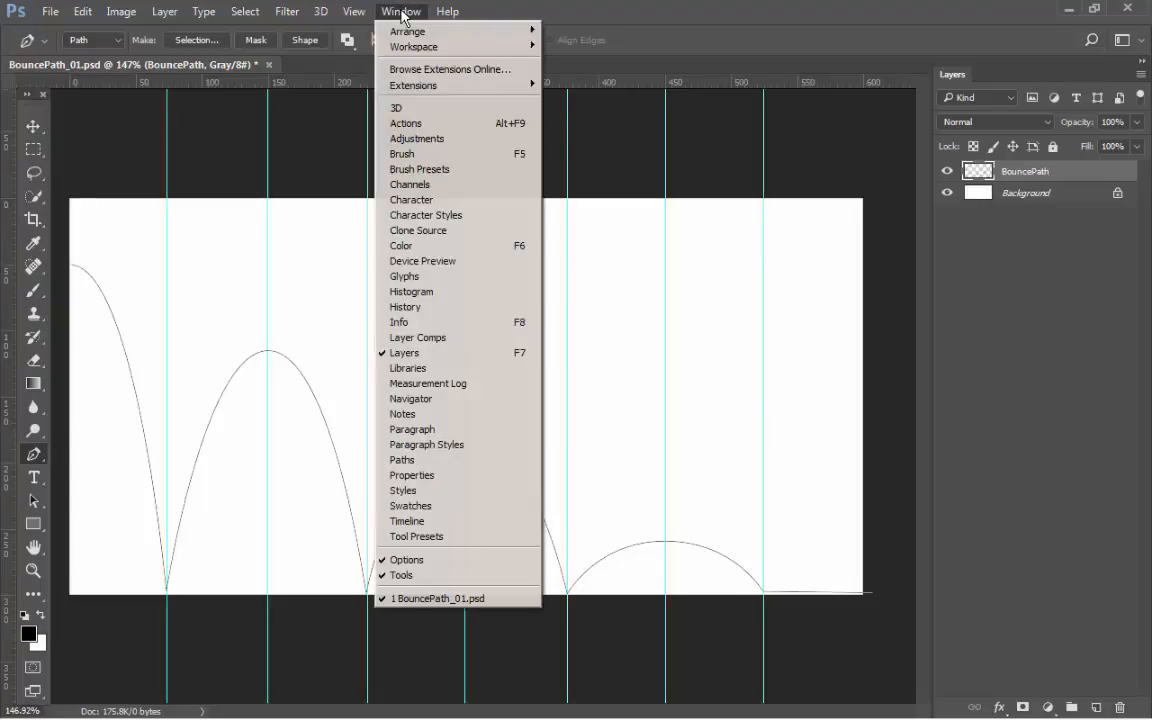
{"action": "left_click", "coordinate": [441, 462]}
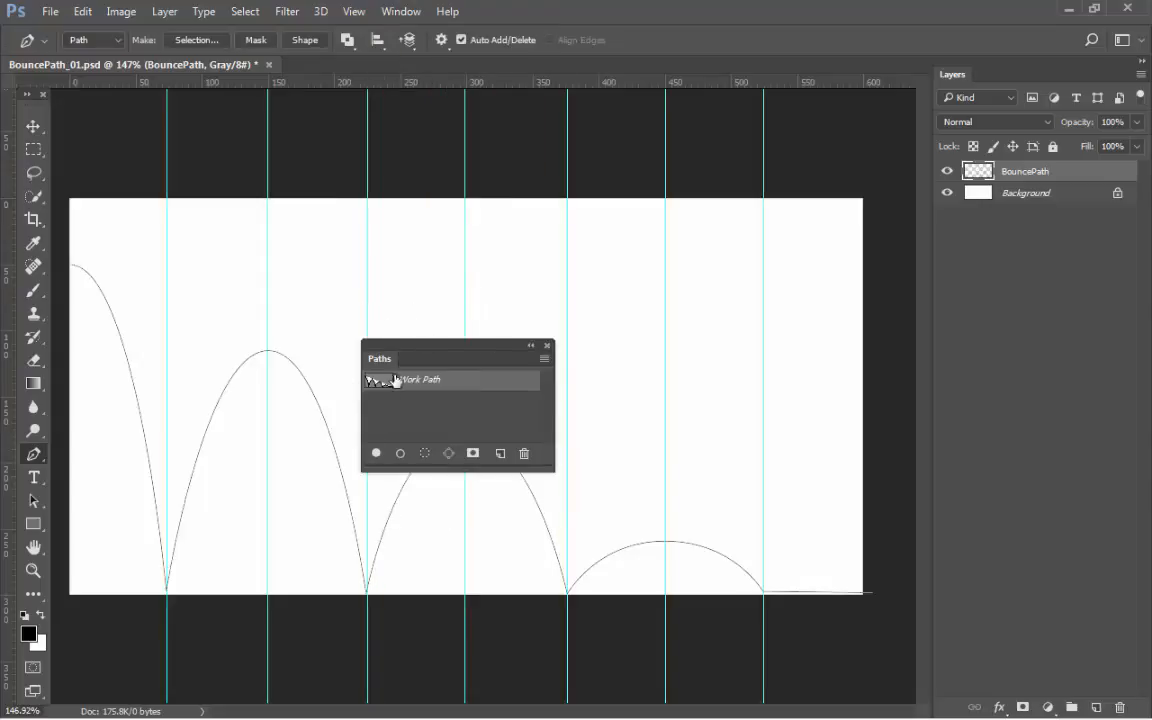
{"action": "left_click_drag", "start_coordinate": [427, 342], "coordinate": [1022, 76]}
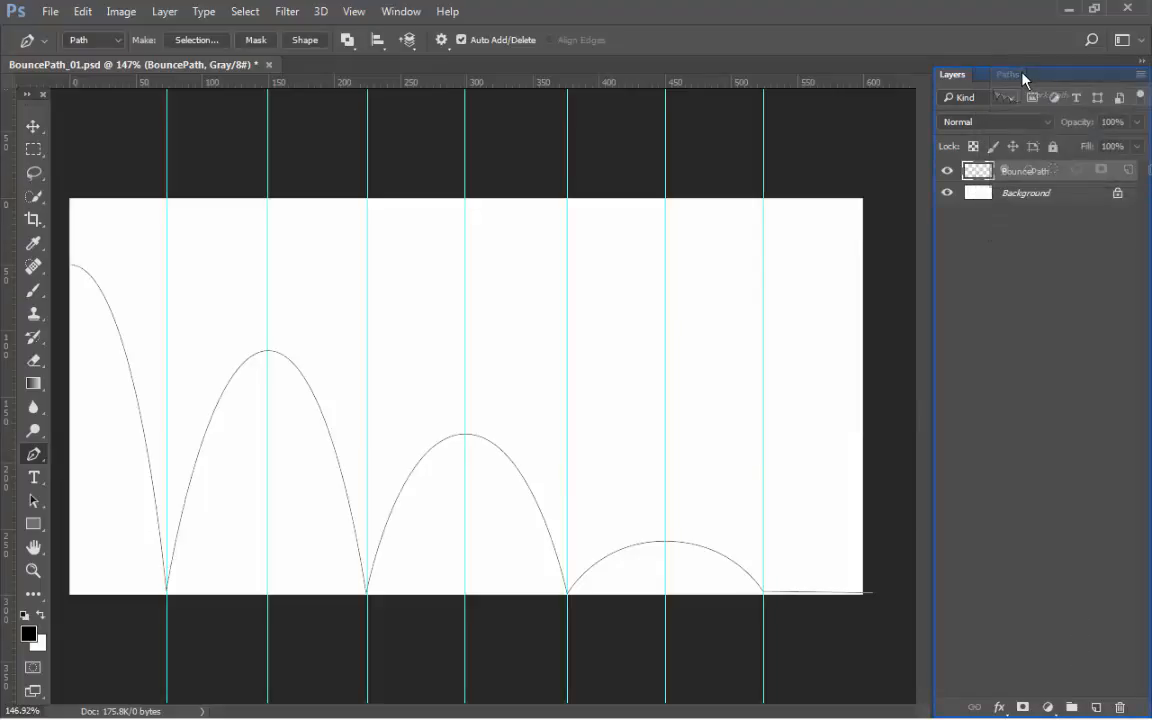
{"action": "left_click_drag", "start_coordinate": [1022, 76], "coordinate": [1021, 75]}
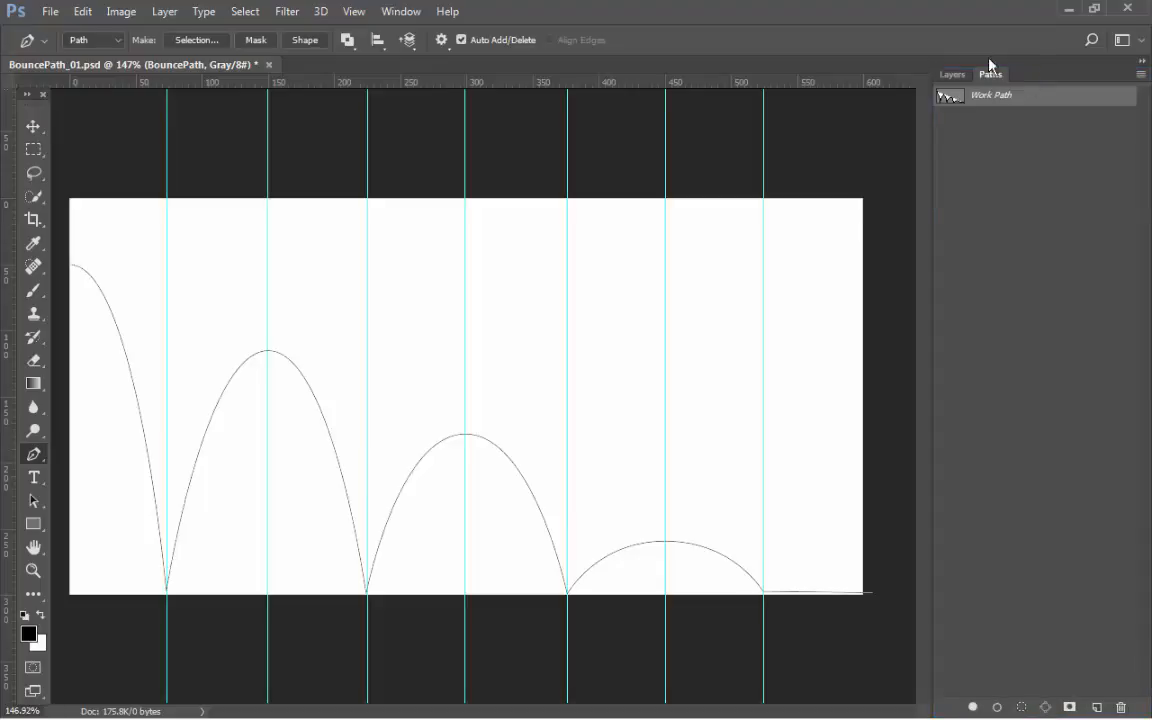
{"action": "left_click", "coordinate": [952, 75]}
{"action": "left_click", "coordinate": [988, 75]}
{"action": "left_click", "coordinate": [968, 76]}
{"action": "left_click", "coordinate": [988, 75]}
{"action": "left_click", "coordinate": [952, 75]}
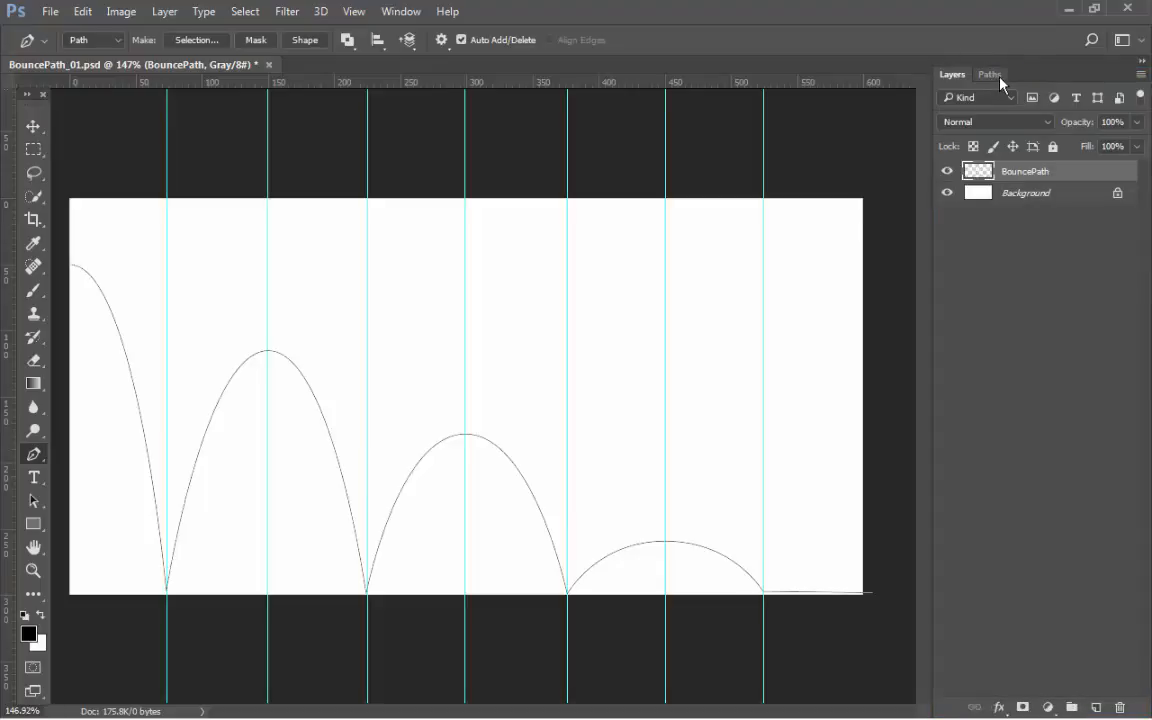
- Stroke the work path with the Brush tool, leaving Simulate Pressure off, and undo the stroke
{"action": "left_click", "coordinate": [999, 75]}
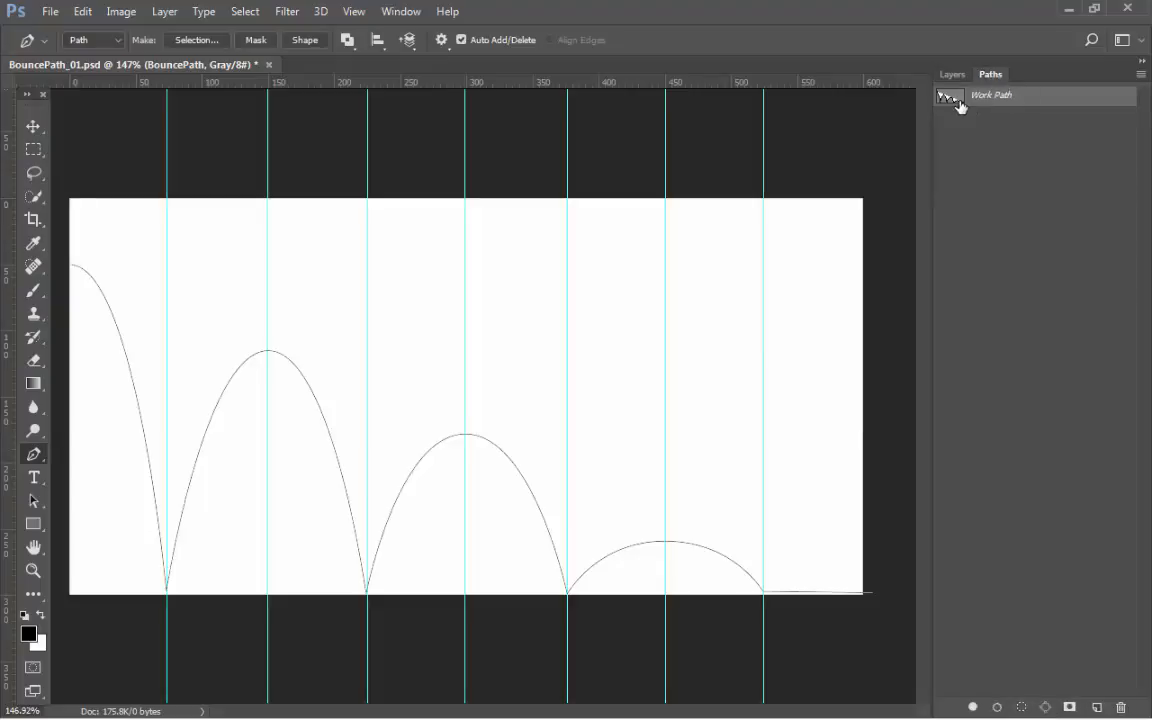
{"action": "right_click", "coordinate": [1016, 100]}
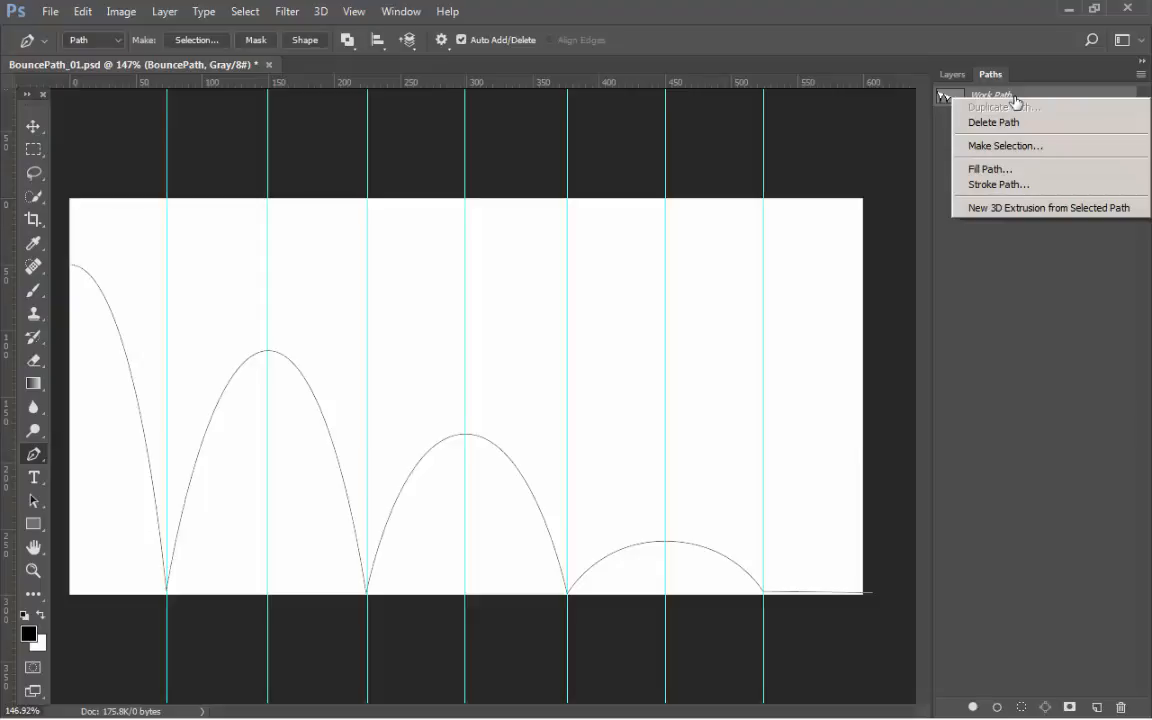
{"action": "left_click", "coordinate": [994, 188]}
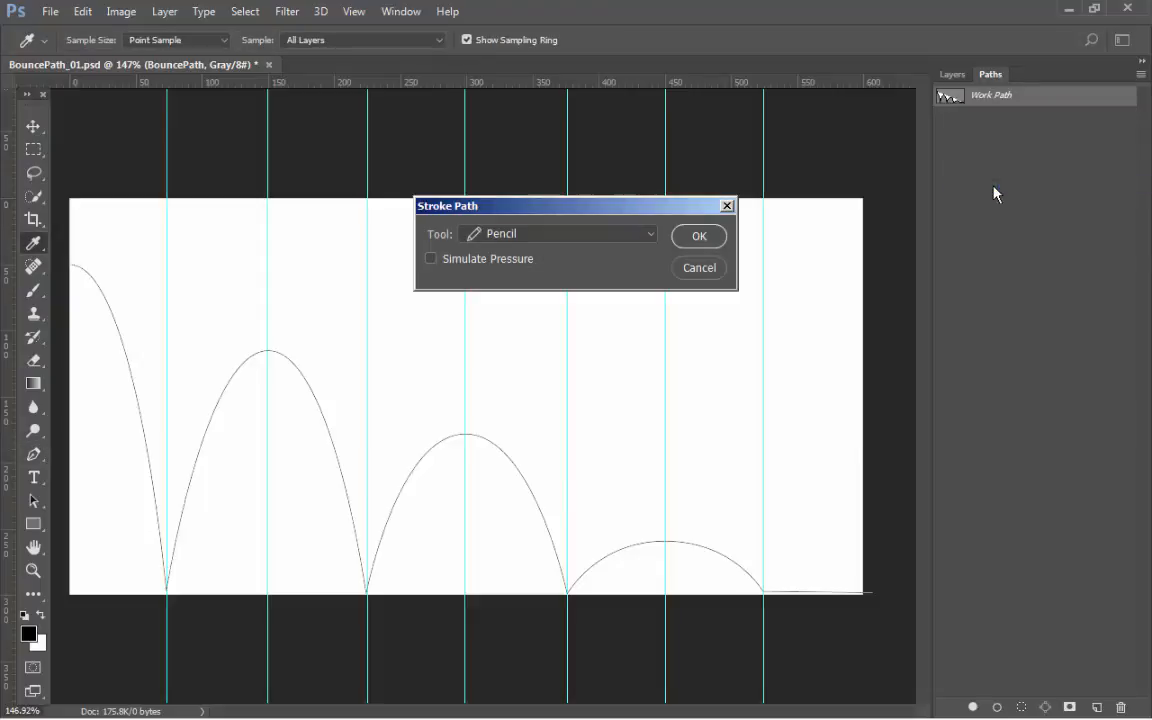
{"action": "left_click", "coordinate": [507, 240]}
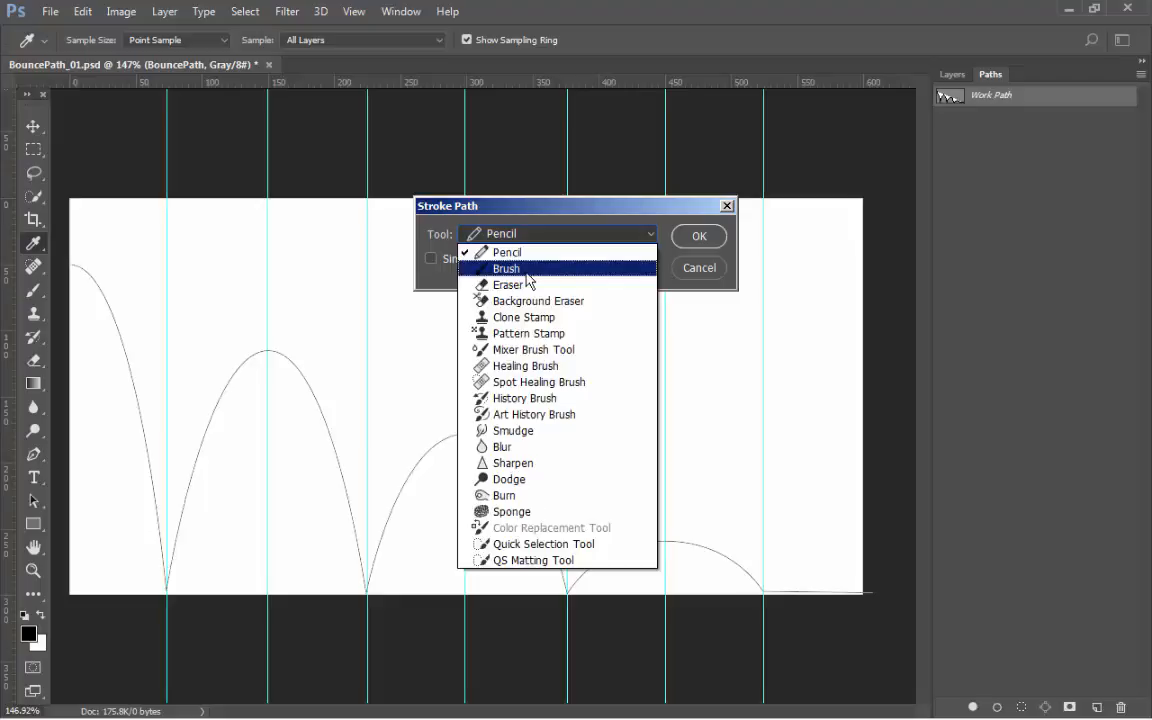
{"action": "left_click", "coordinate": [528, 270]}
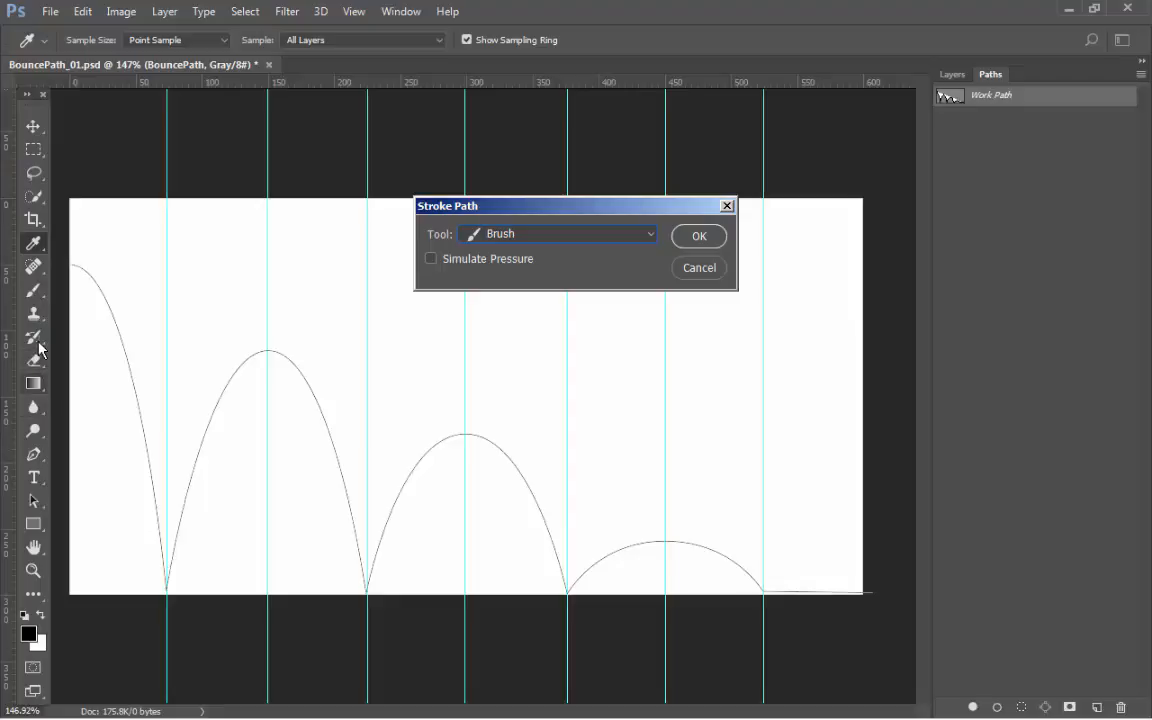
{"action": "left_click", "coordinate": [698, 238]}
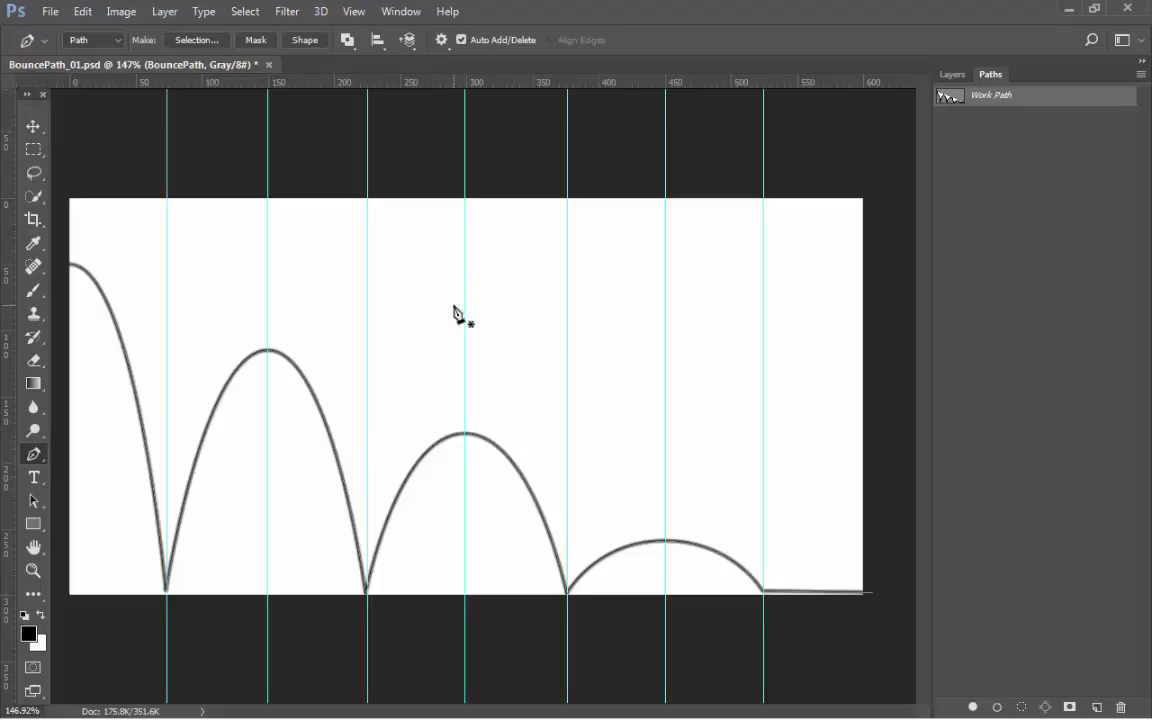
{"action": "key", "text": "ctrl+z"}
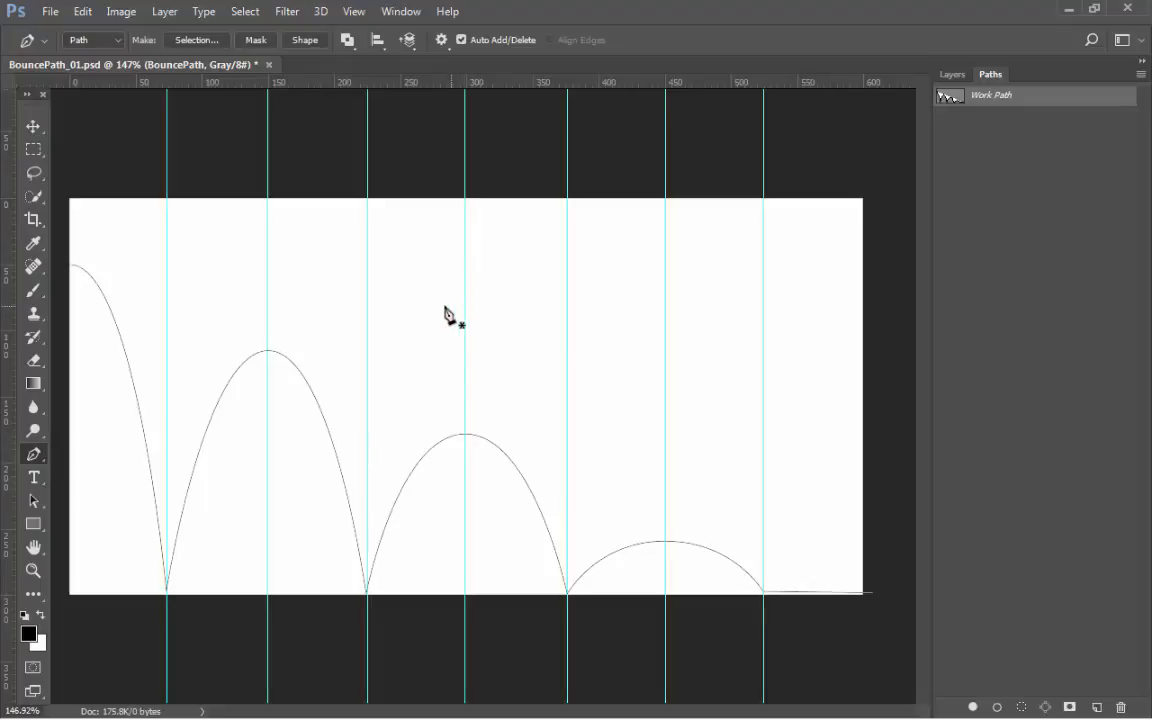
- Set the brush size to 12 px and stroke the work path with the Brush tool, leaving Simulate Pressure off
{"action": "key", "text": "b"}
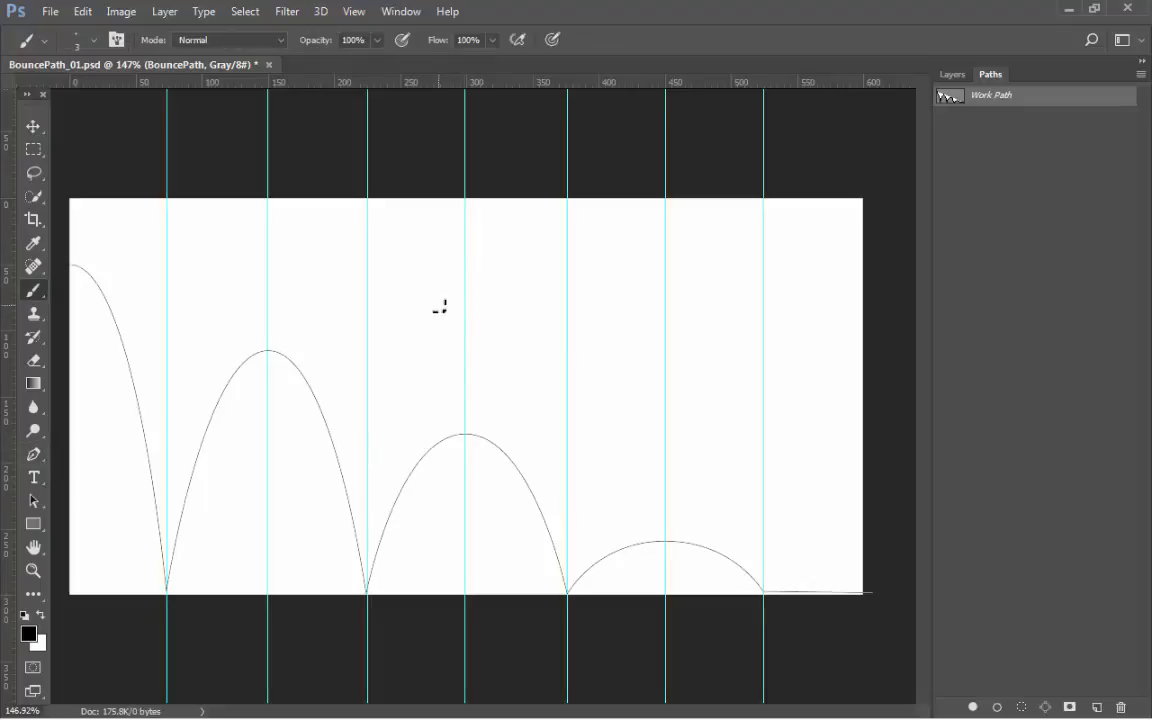
{"action": "right_click", "coordinate": [439, 307]}
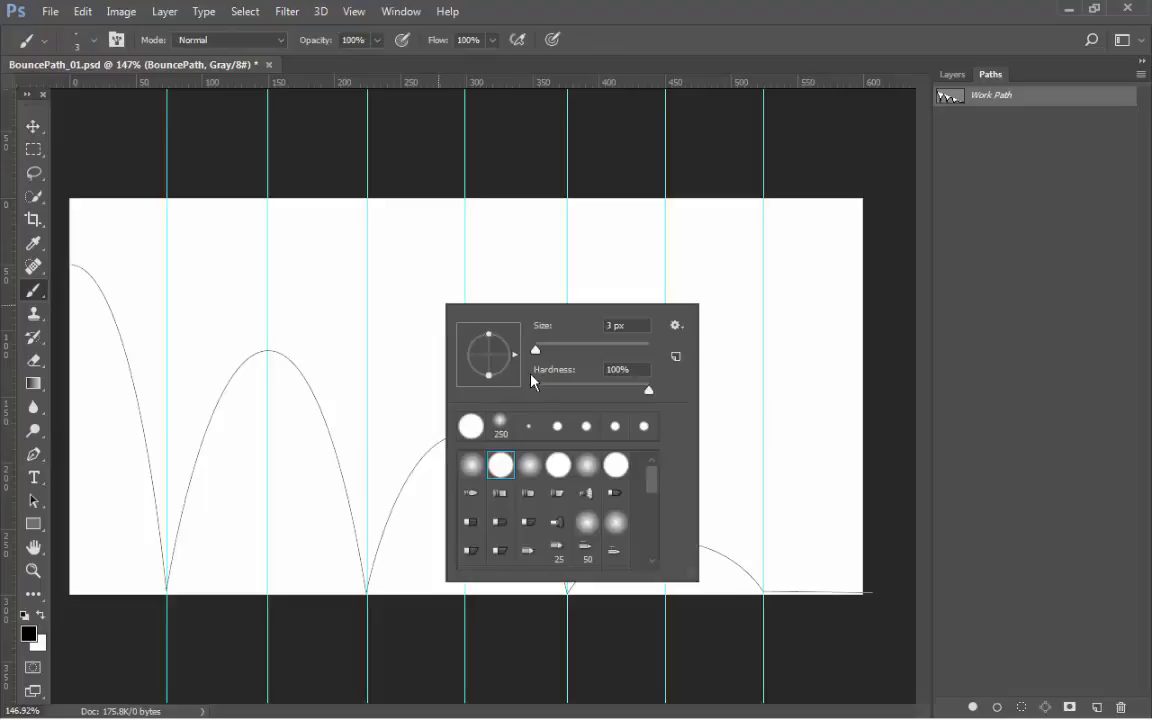
{"action": "left_click_drag", "start_coordinate": [537, 353], "coordinate": [542, 354]}
{"action": "key", "text": "Return"}
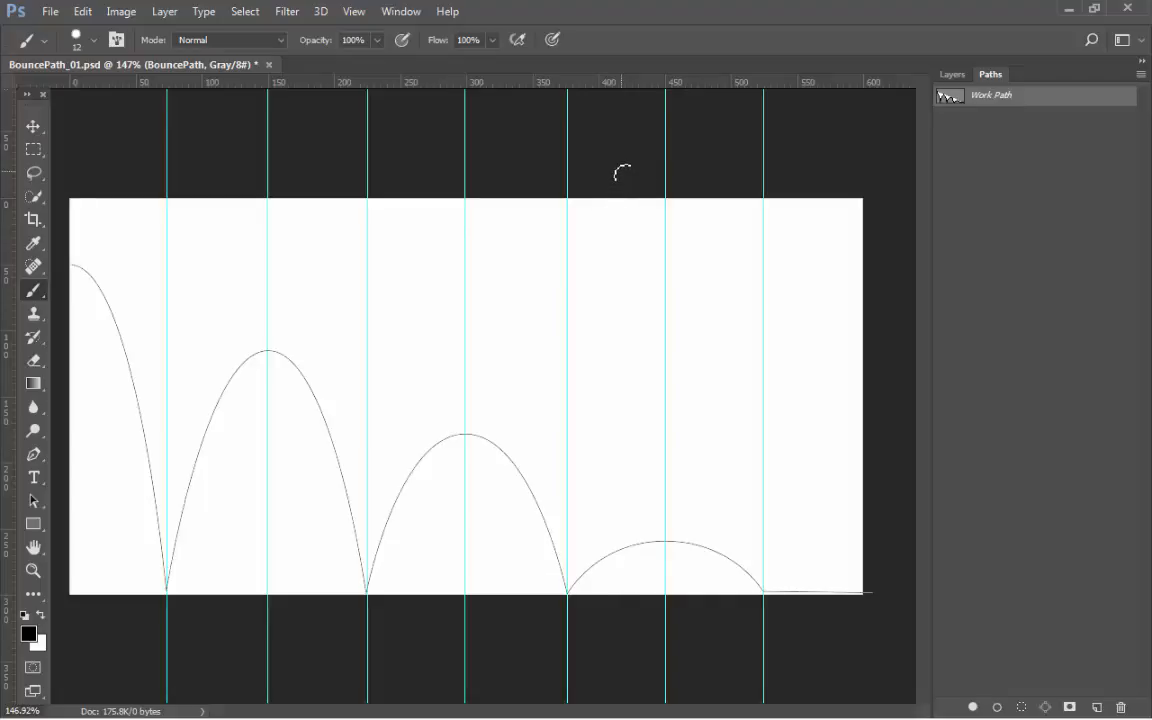
{"action": "right_click", "coordinate": [1017, 103]}
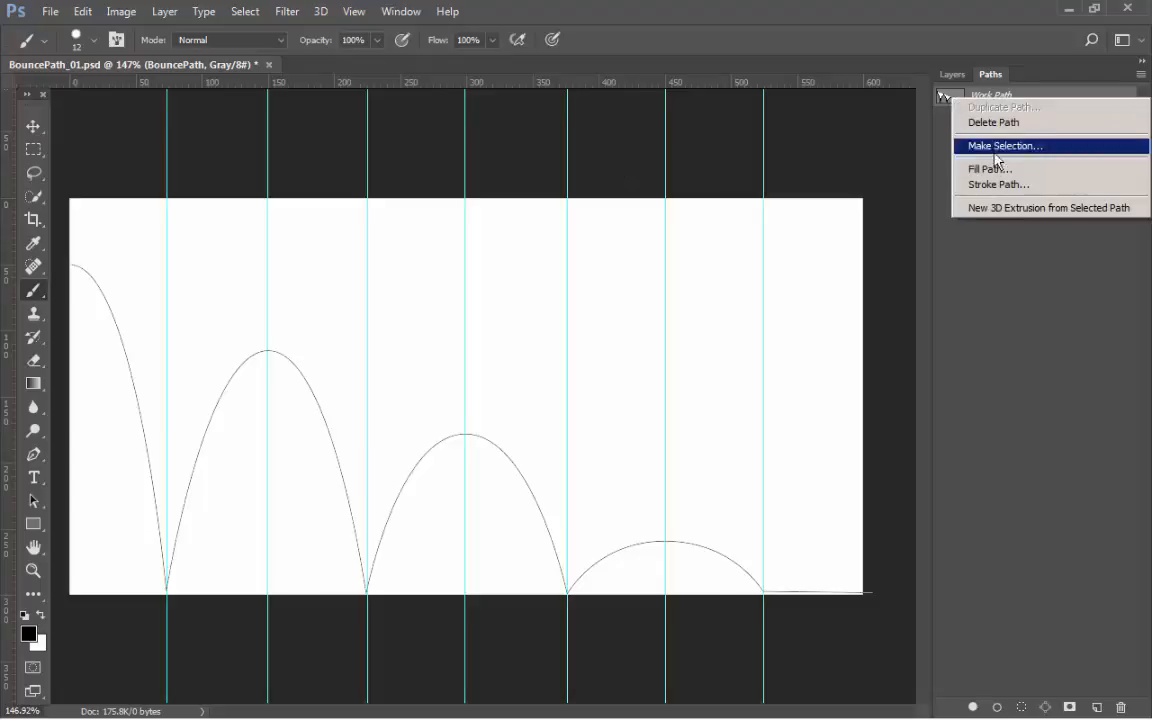
{"action": "left_click", "coordinate": [990, 186]}
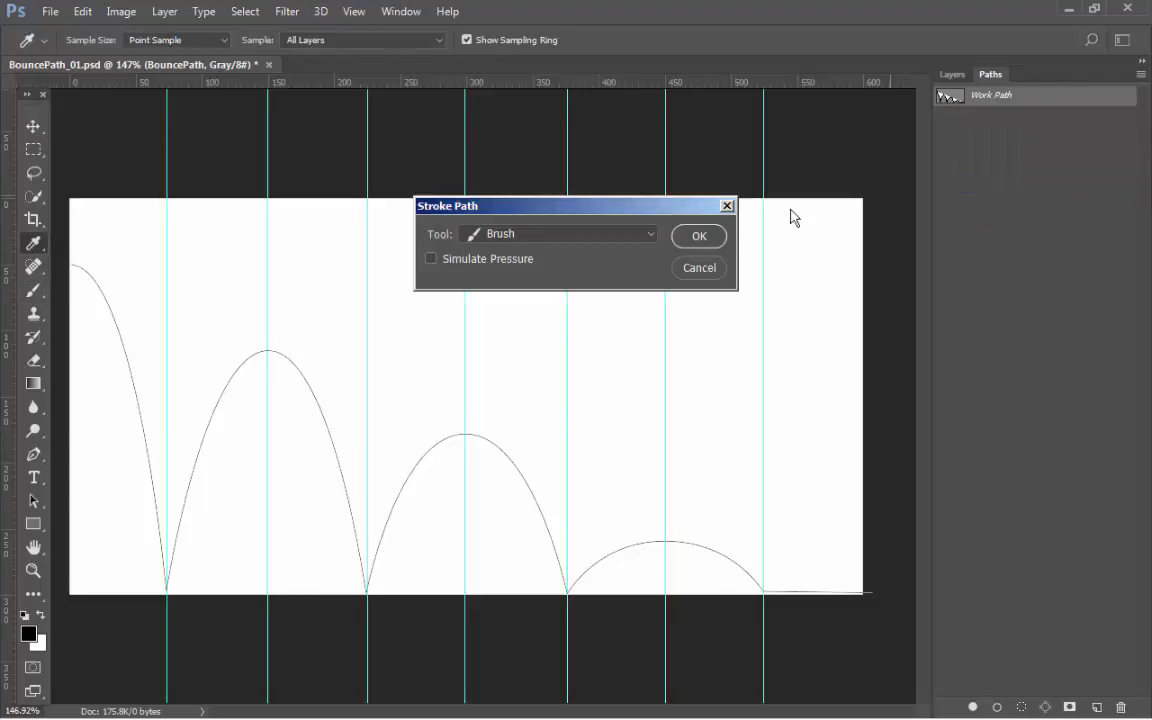
{"action": "left_click", "coordinate": [700, 235]}
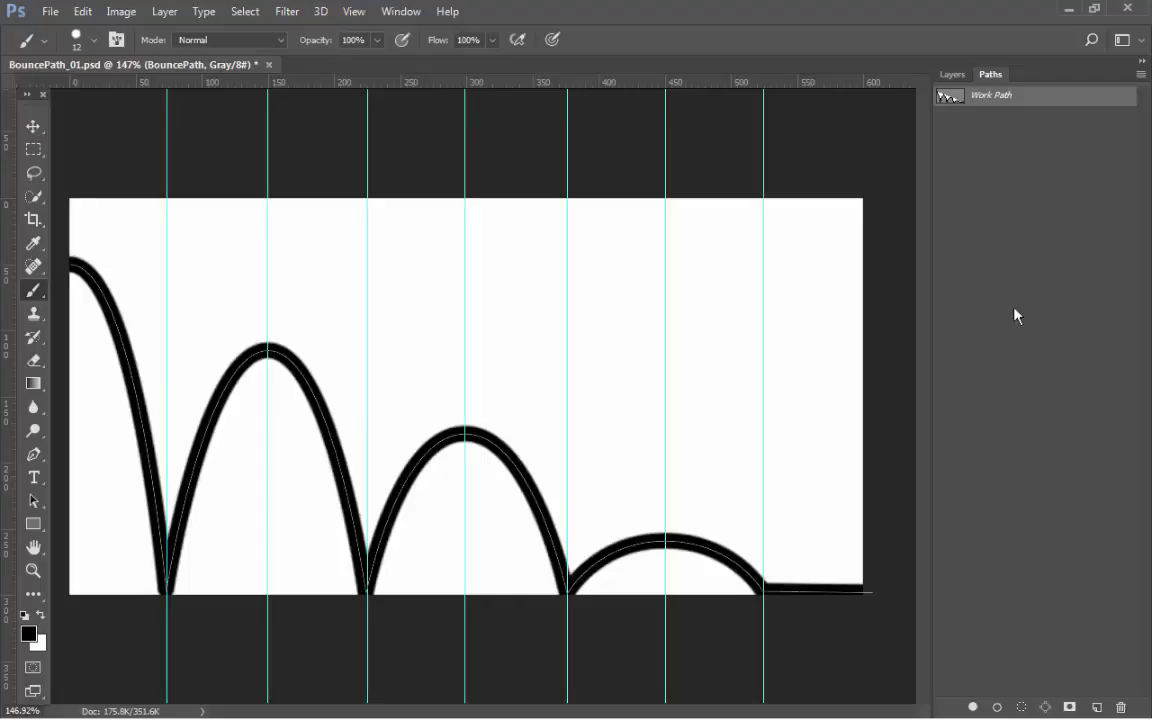
- Delete the work path and clear all guides from the canvas
{"action": "mouse_move", "coordinate": [1090, 715]}
{"action": "left_click", "coordinate": [1121, 706]}
{"action": "left_click", "coordinate": [538, 285]}
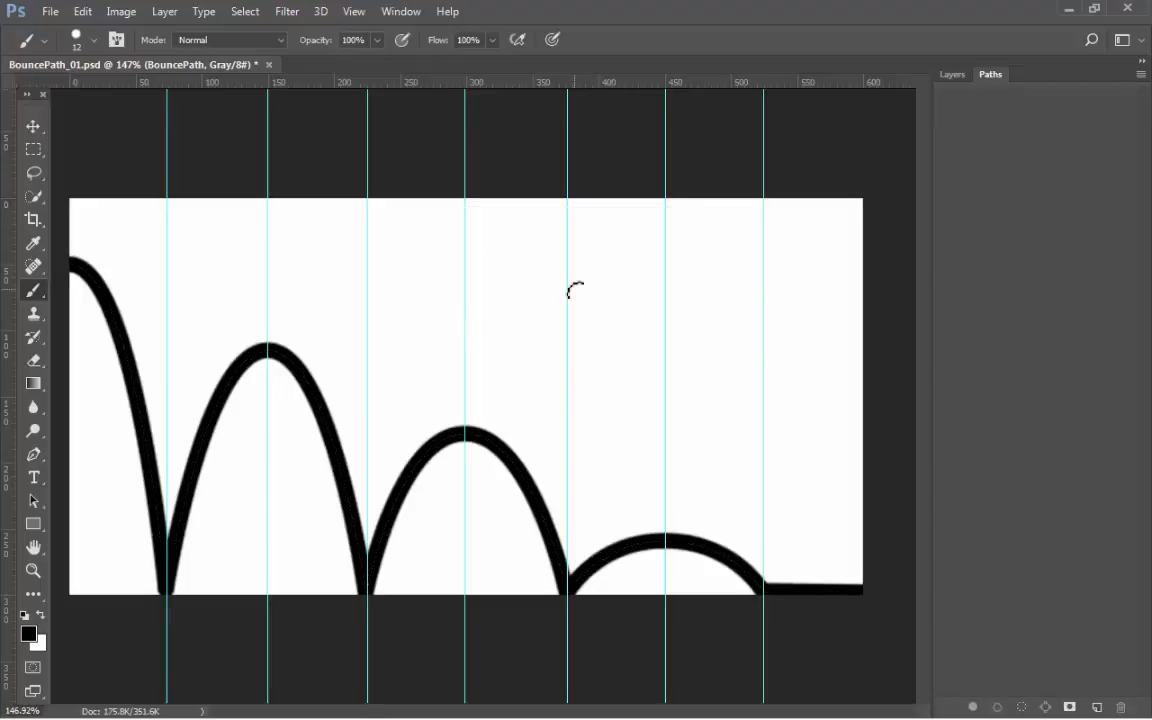
{"action": "left_click", "coordinate": [356, 13]}
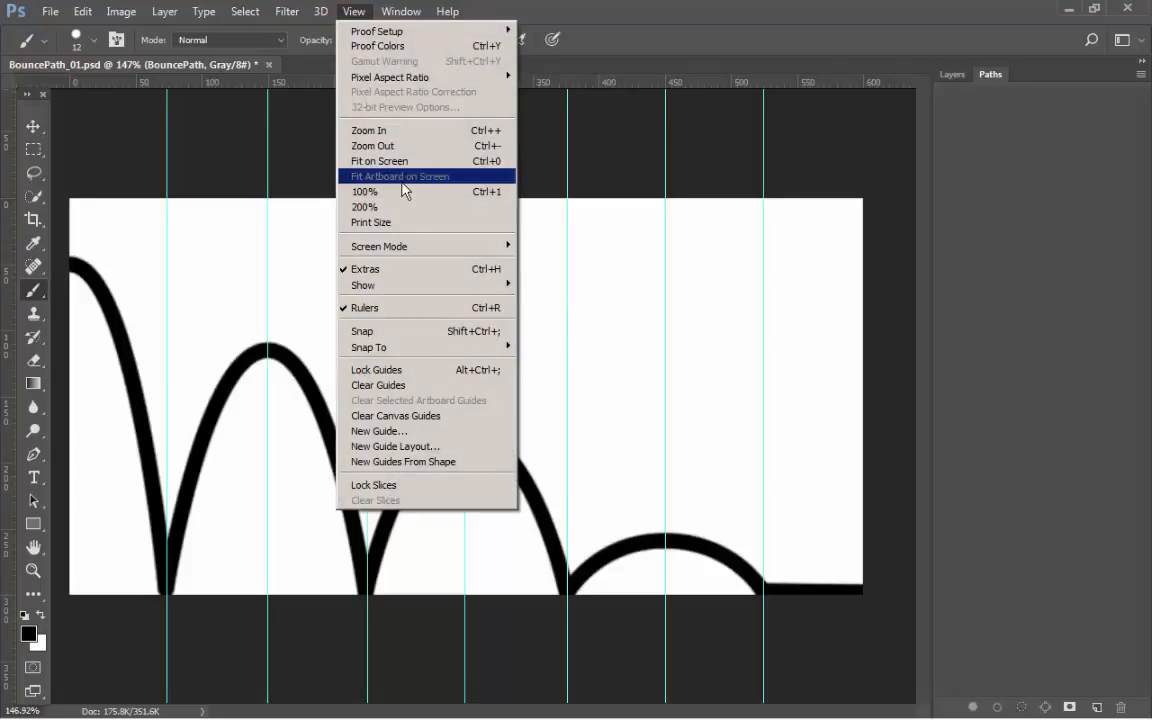
{"action": "left_click", "coordinate": [427, 387]}
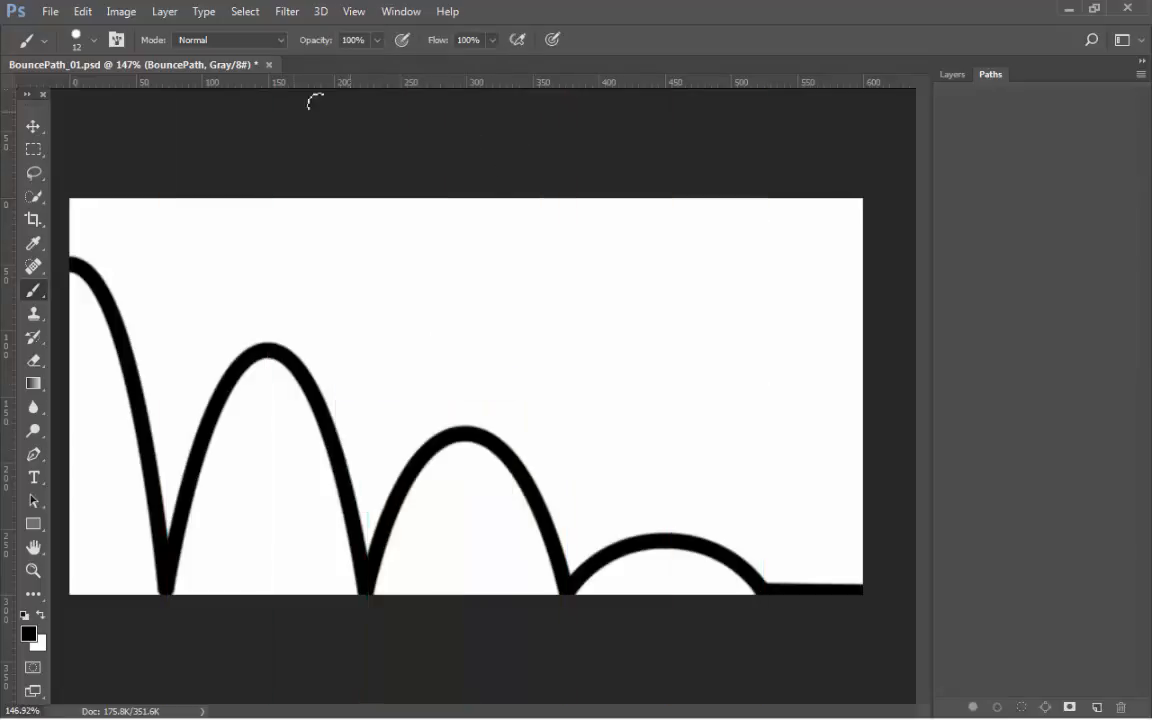
- Save the document as a new PSD version named BouncePath_02.psd in the same folder, keeping layers
{"action": "left_click", "coordinate": [52, 13]}
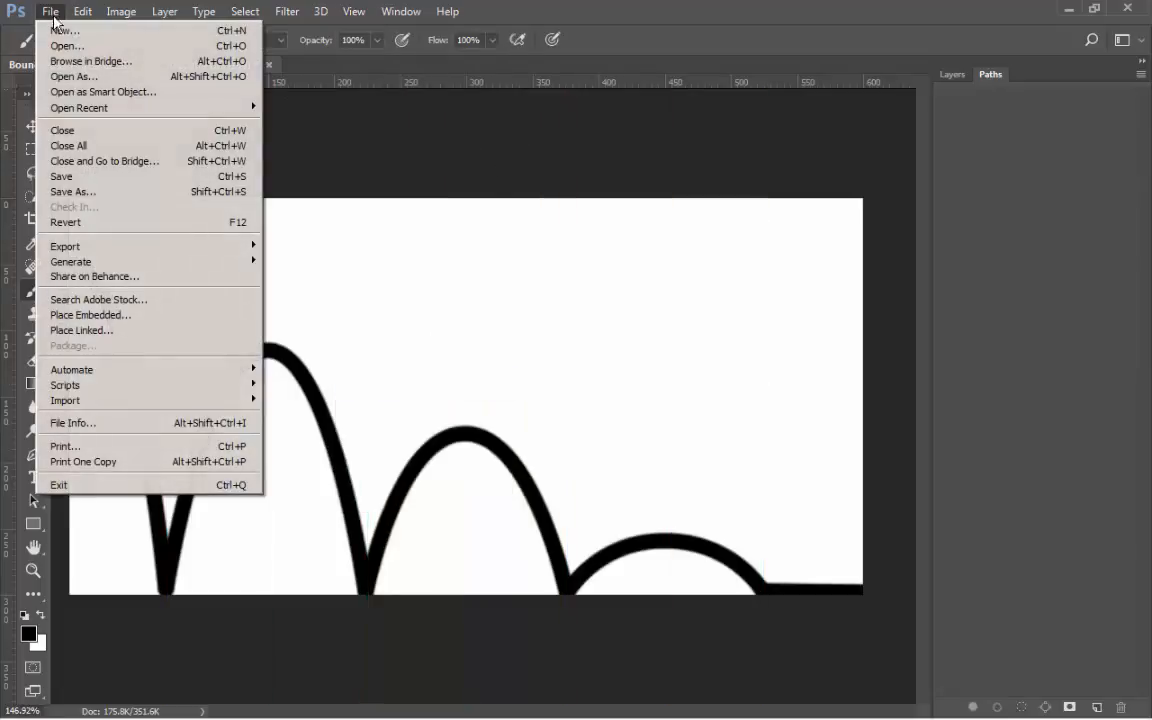
{"action": "left_click", "coordinate": [113, 190]}
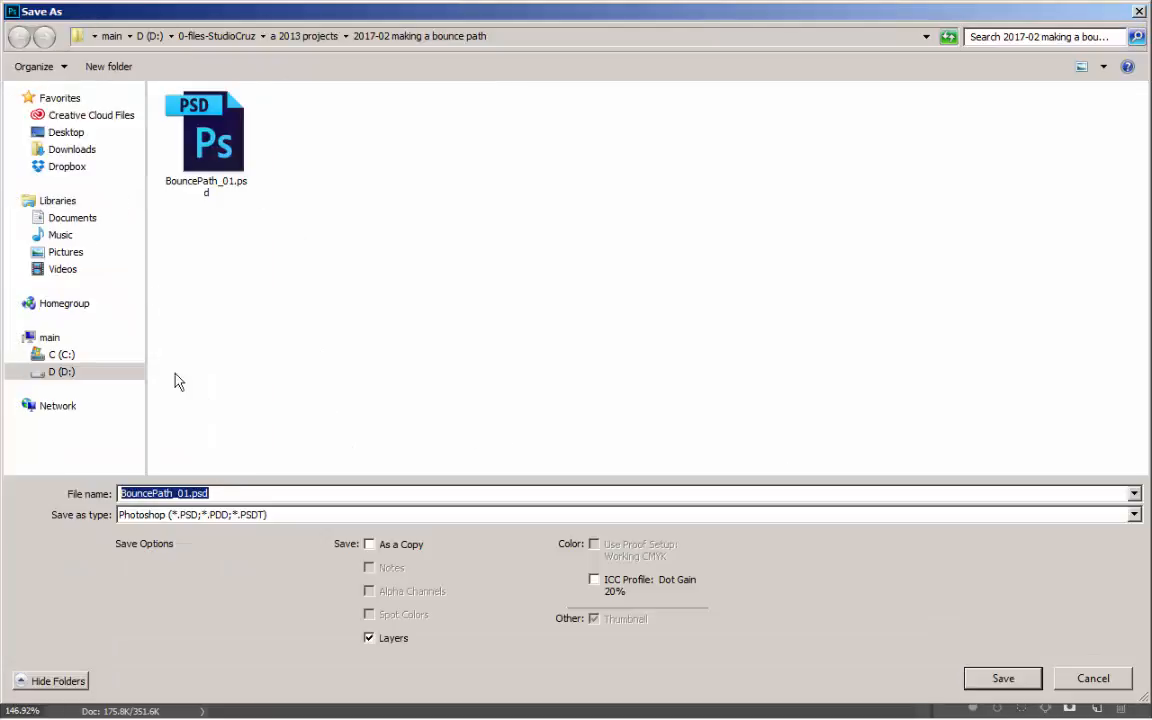
{"action": "left_click", "coordinate": [190, 492]}
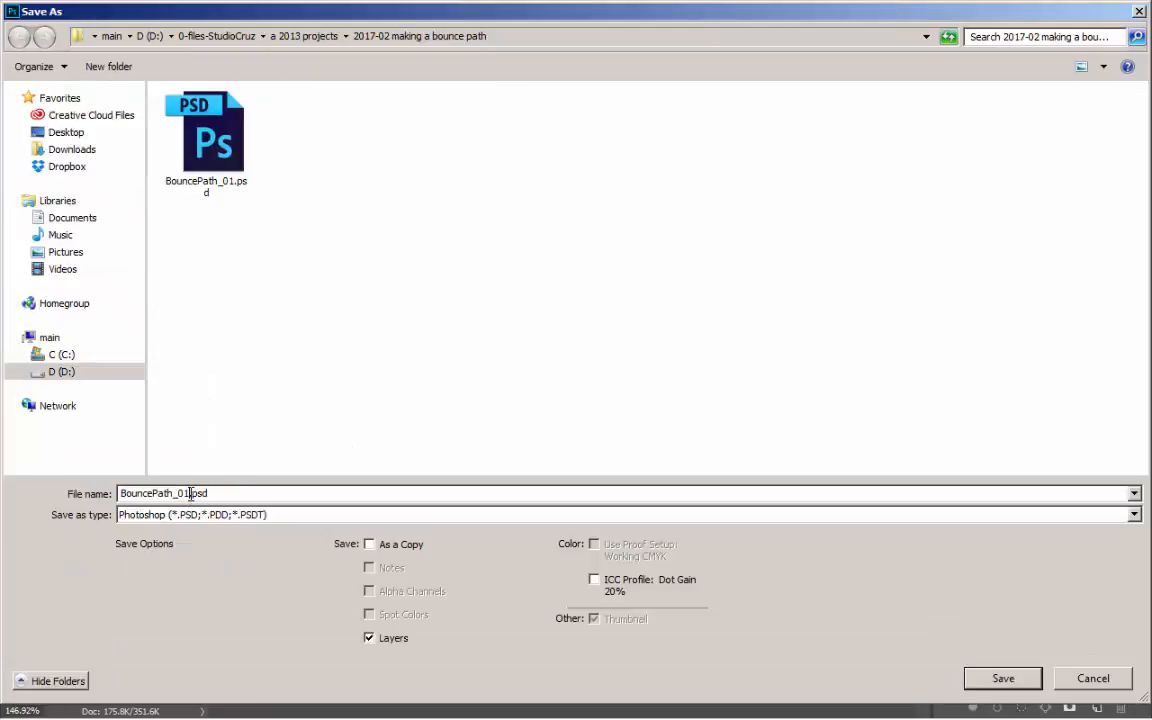
{"action": "key", "text": "BackSpace"}
{"action": "type", "text": "2"}
{"action": "left_click", "coordinate": [983, 681]}
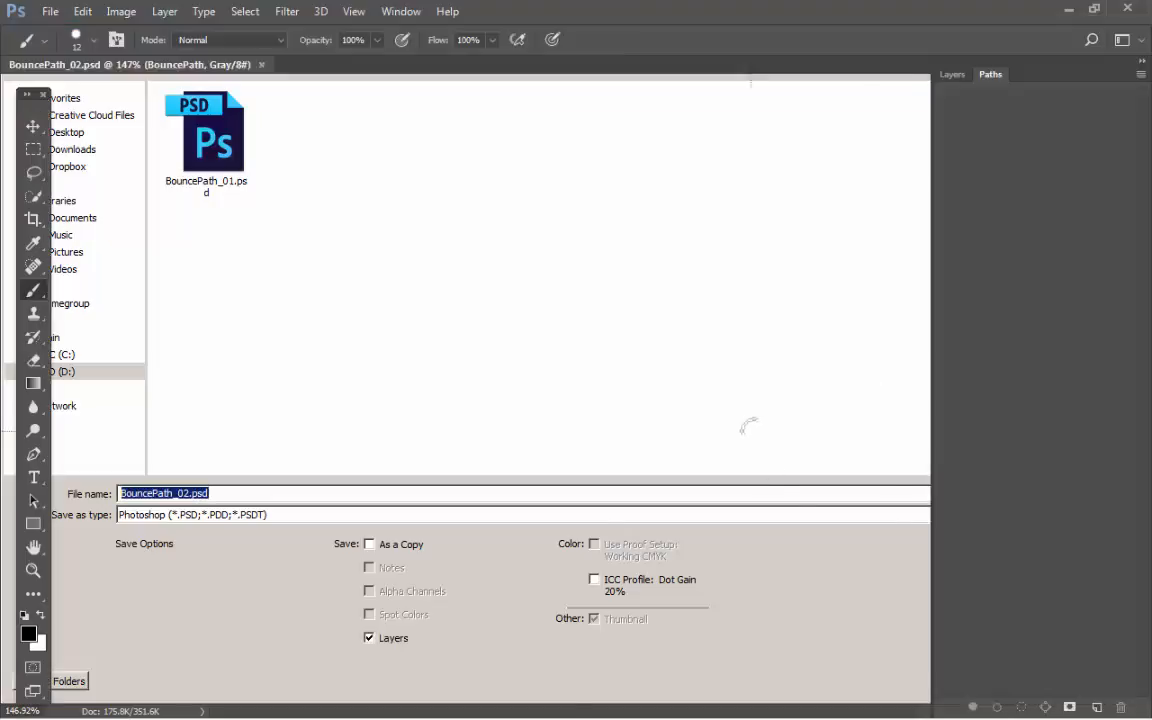